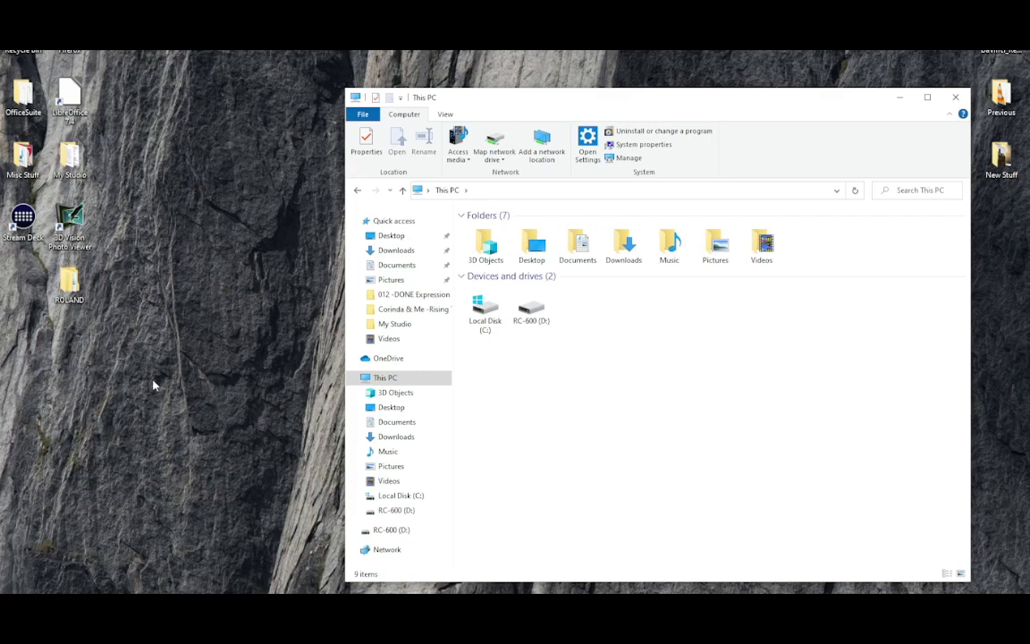
Step: Create a new folder on the desktop named Partial Backup Dec 2022
right_click(113, 386)
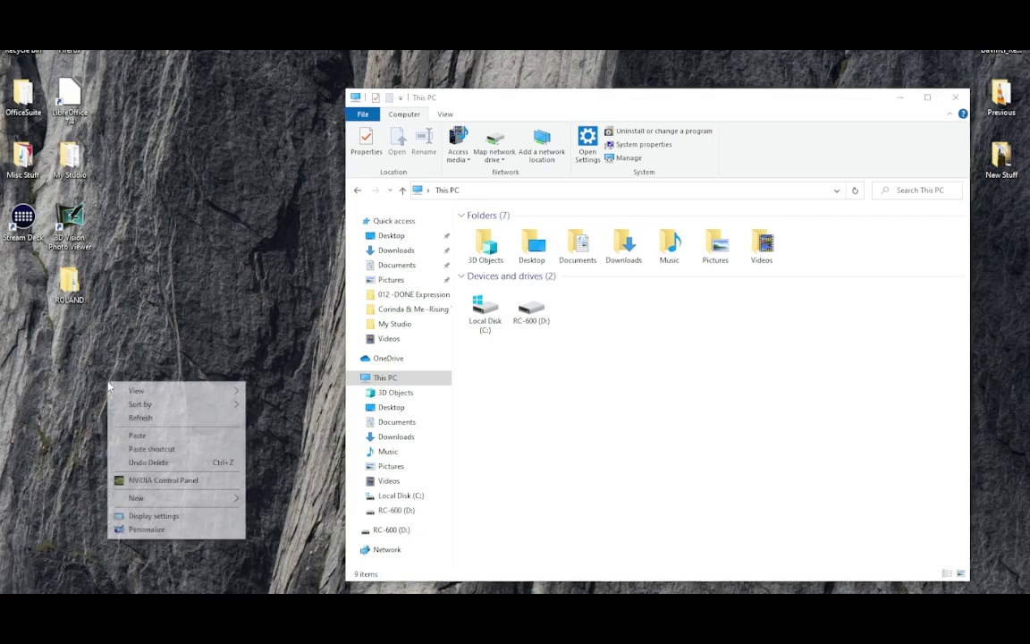
mouse_move(147, 505)
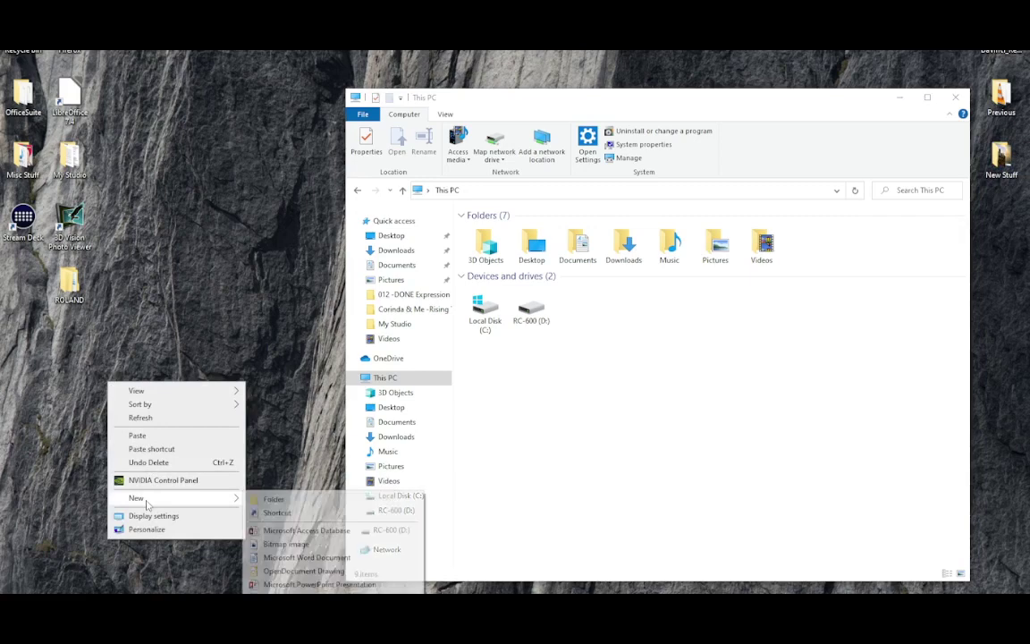
click(288, 501)
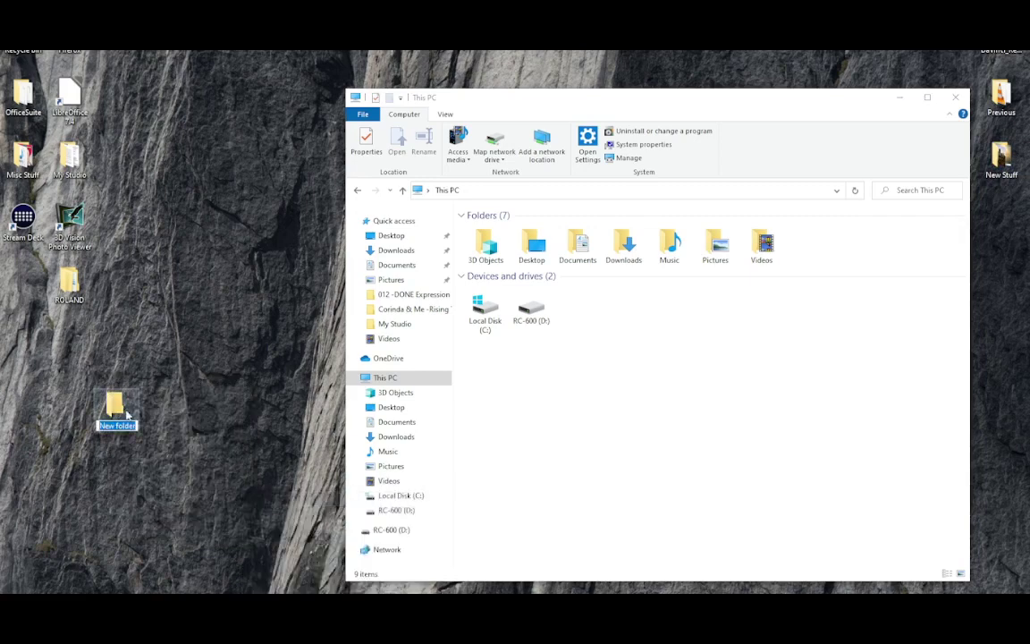
text(Partial Backup Dec 20)
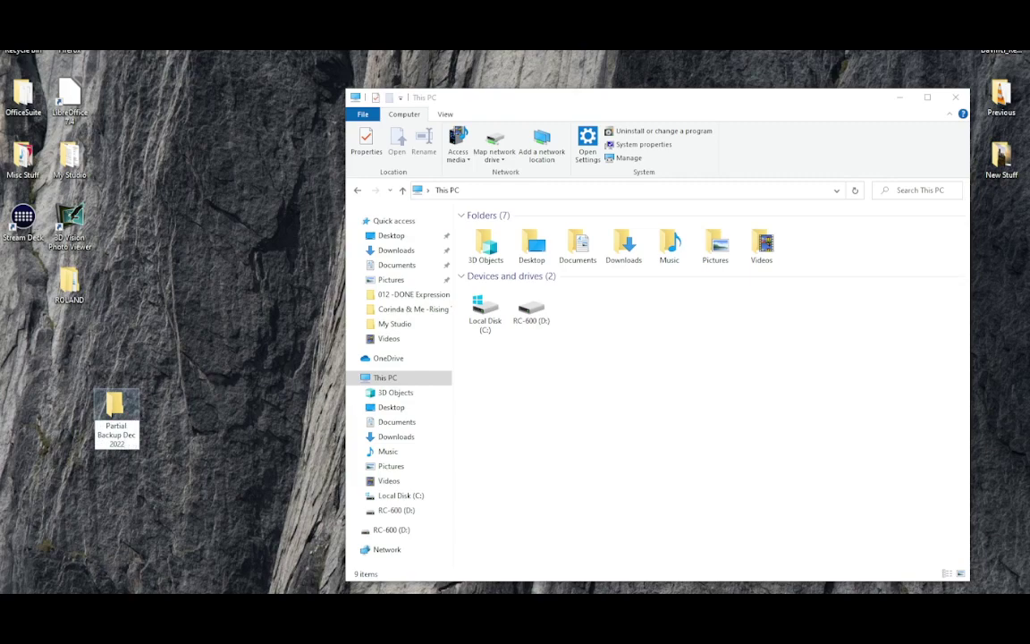
text(22)
click(2, 481)
Step: Open the Partial Backup Dec 2022 folder and create a subfolder named DATA in it
click(116, 404)
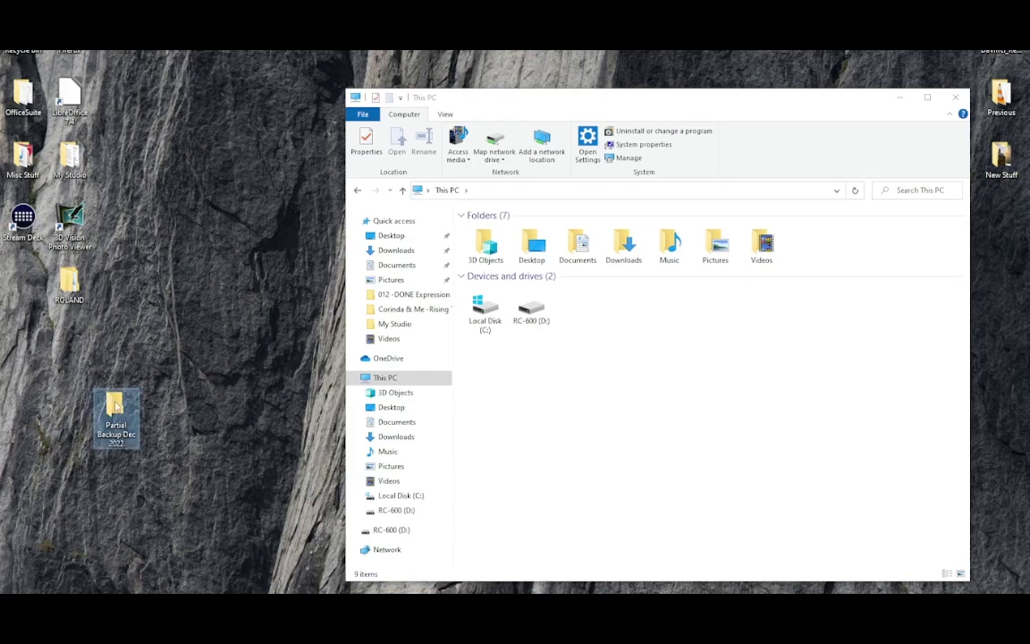
double_click(114, 408)
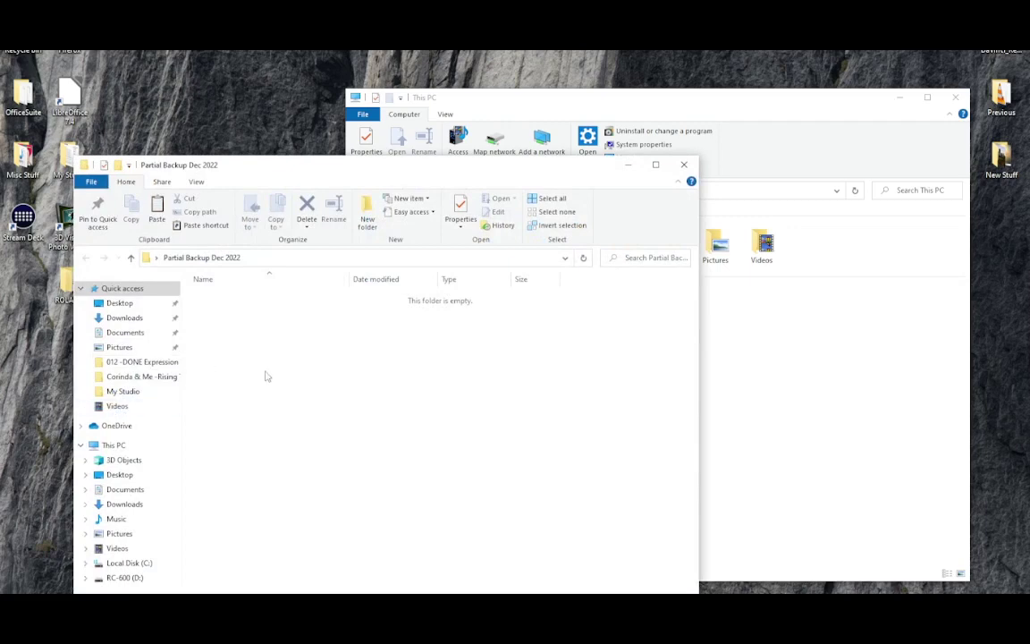
right_click(313, 357)
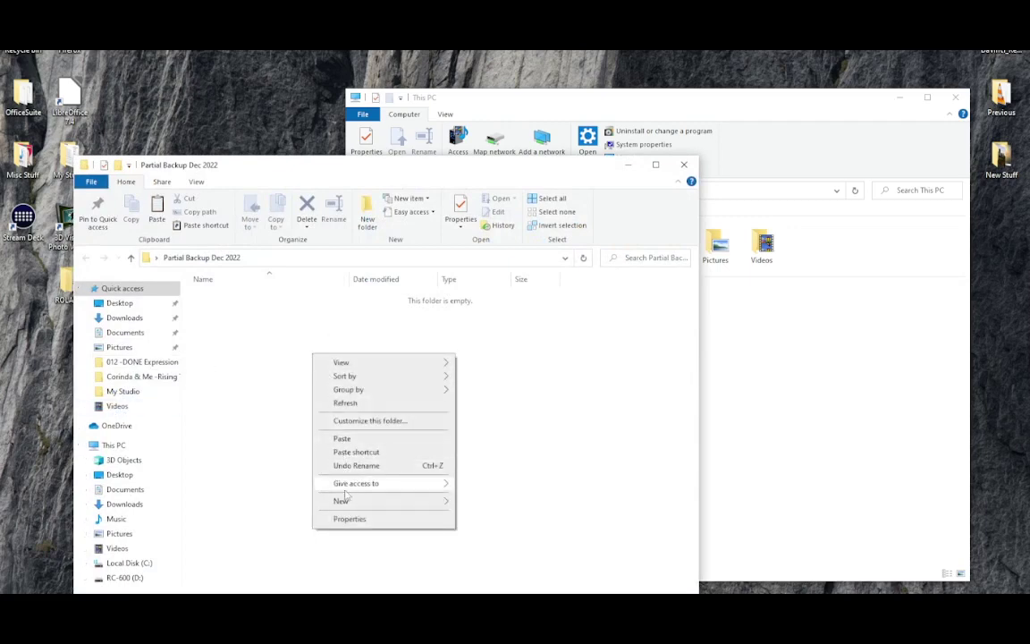
mouse_move(345, 508)
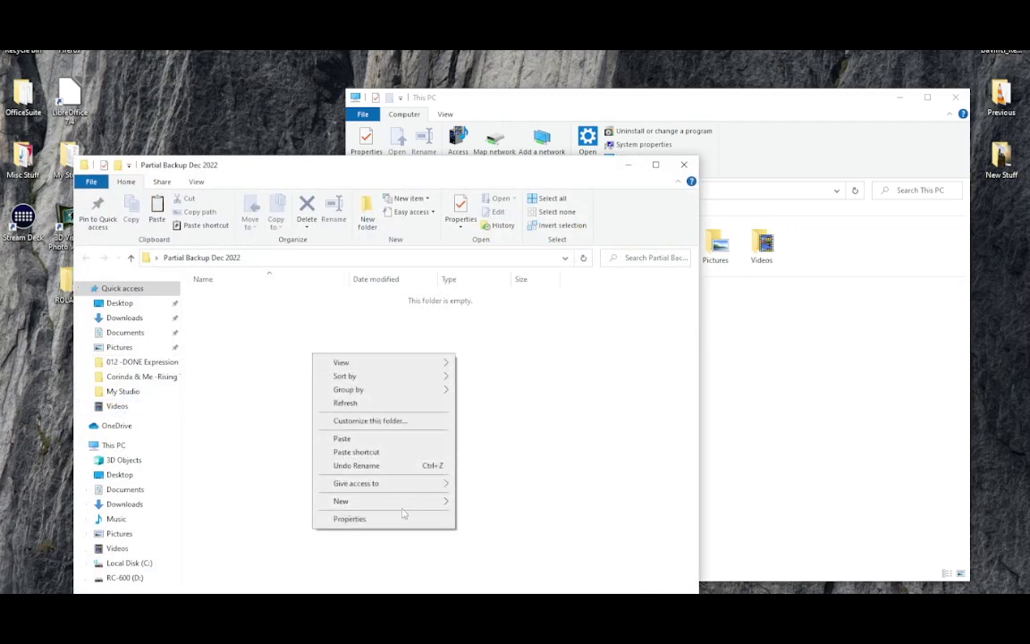
mouse_move(401, 503)
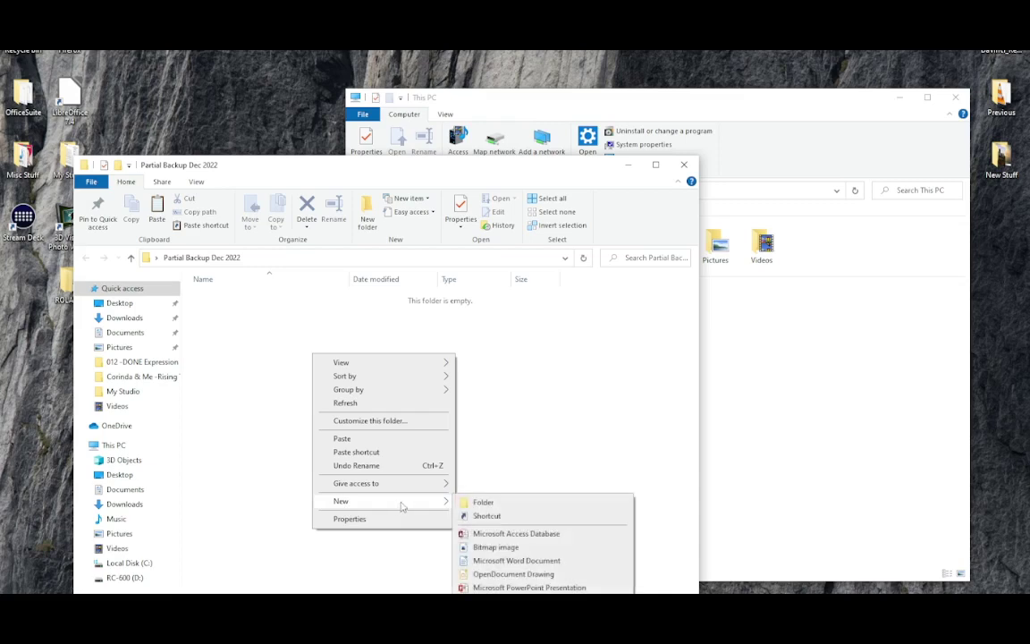
click(481, 502)
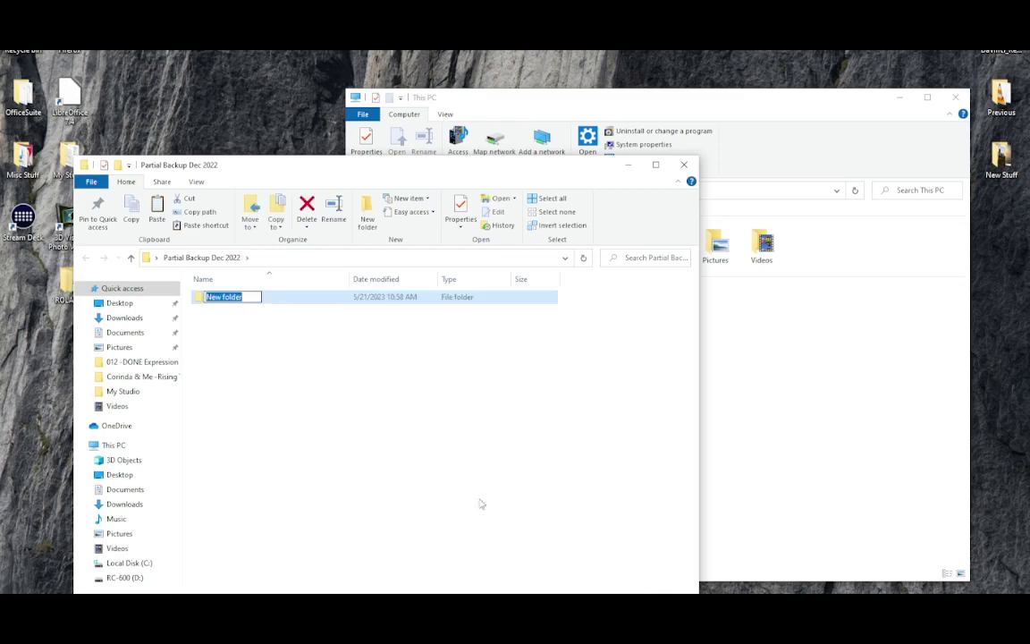
text(DATA)
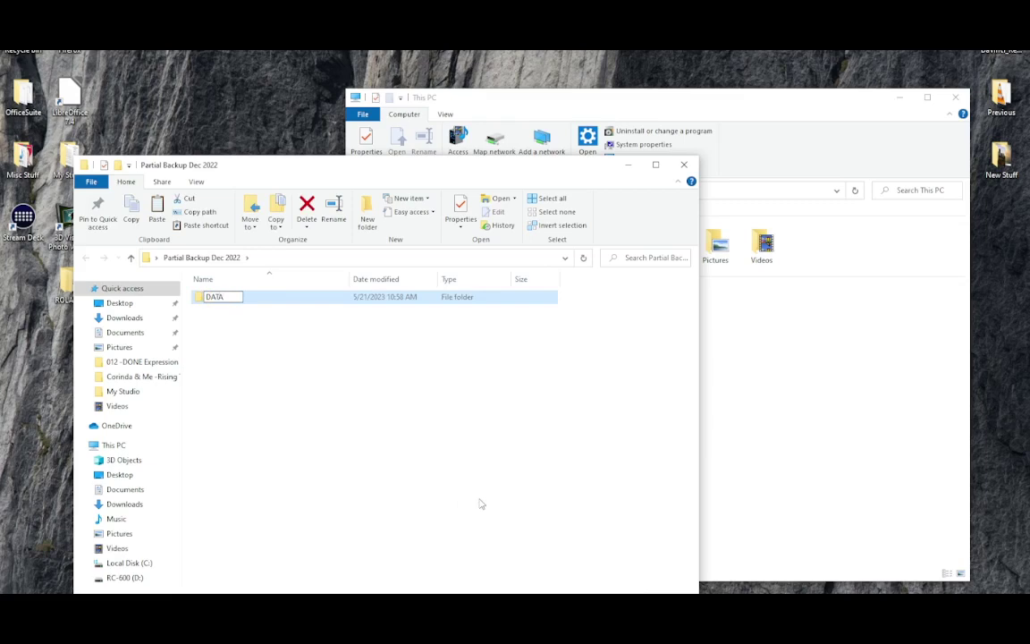
key(Return)
Step: Create a second subfolder named WAVE beside DATA, and close the backup folder's window
right_click(302, 360)
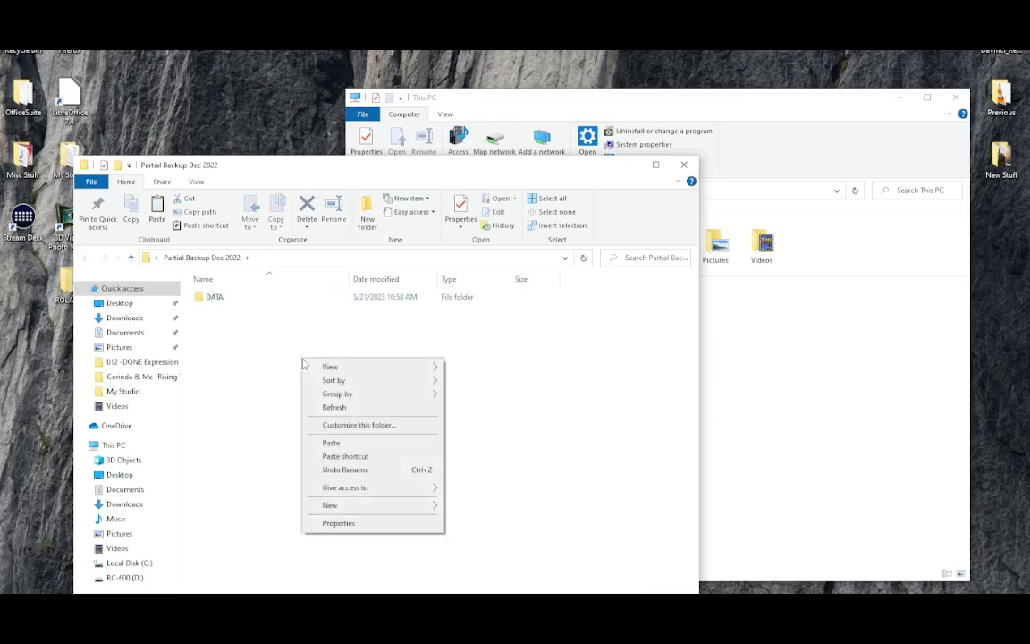
mouse_move(340, 508)
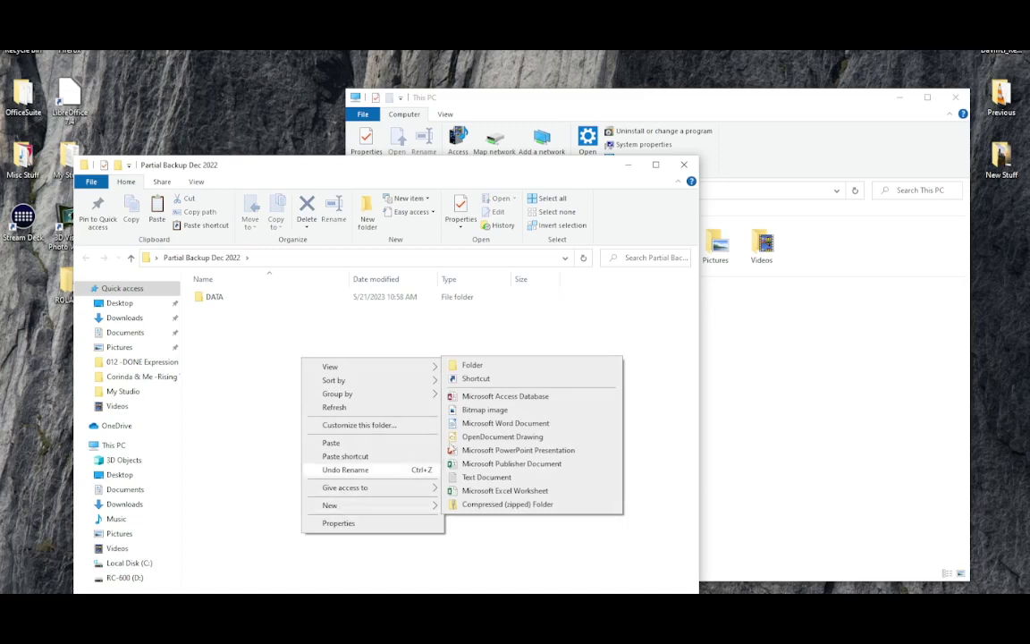
click(456, 365)
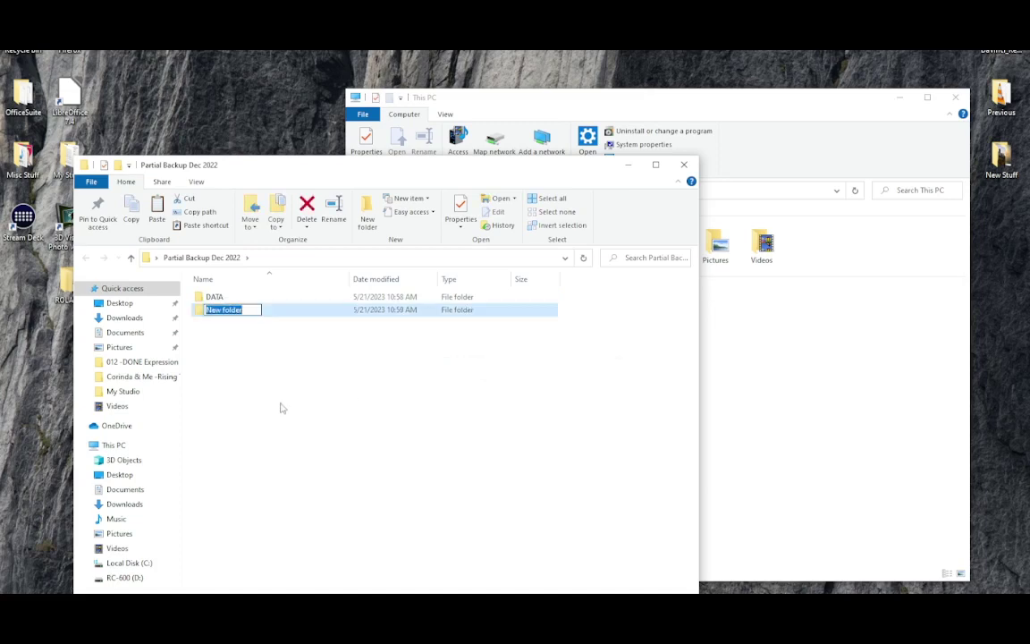
text(WAVE)
key(Return)
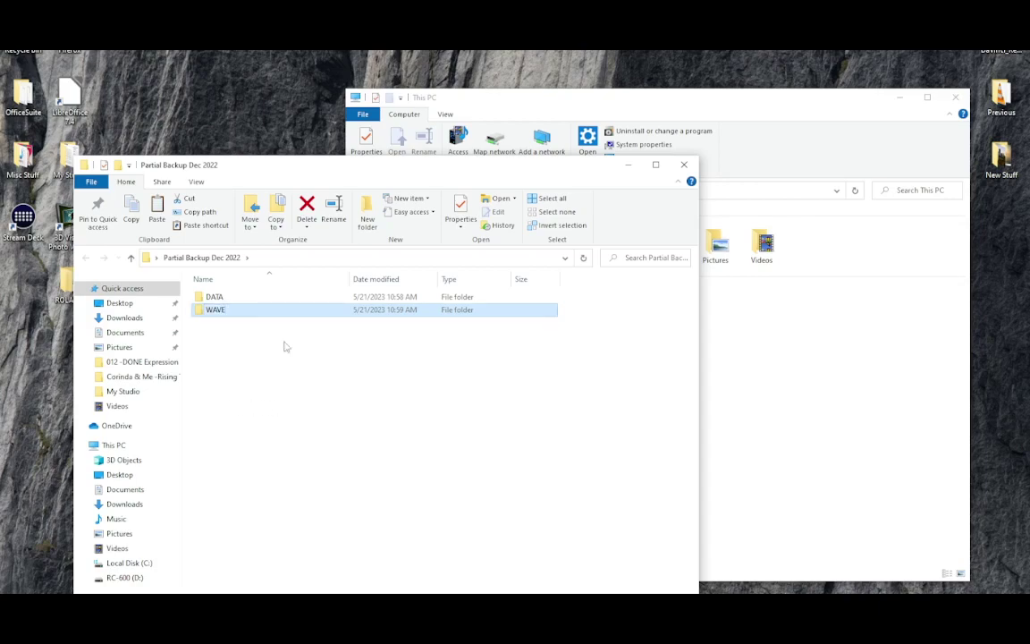
click(684, 164)
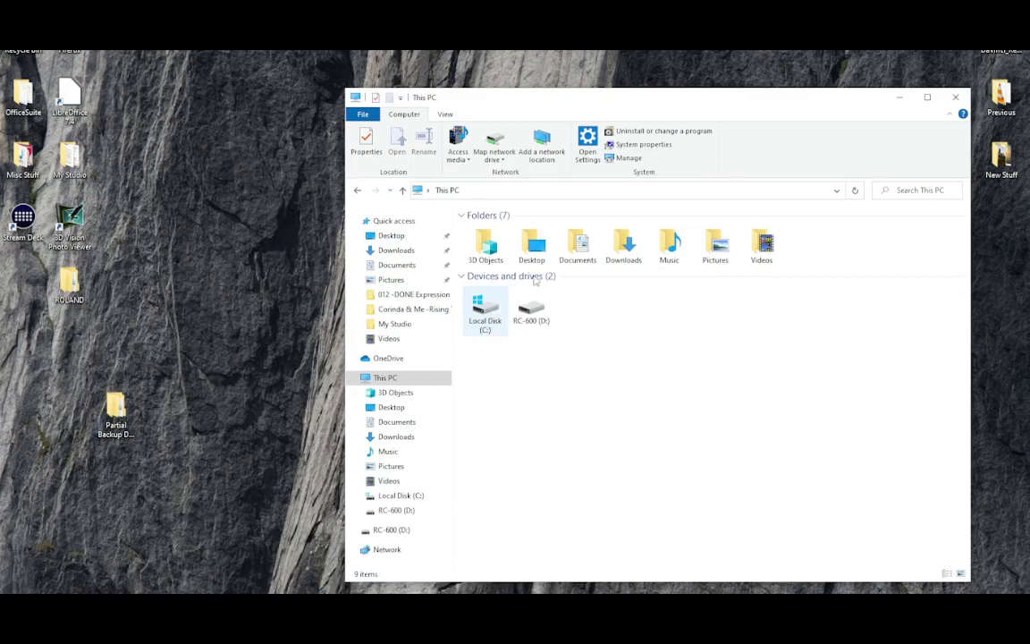
Step: Reopen the Partial Backup Dec 2022 folder and narrow its window so it sits beside the This PC window without overlapping
drag(612, 103, 619, 100)
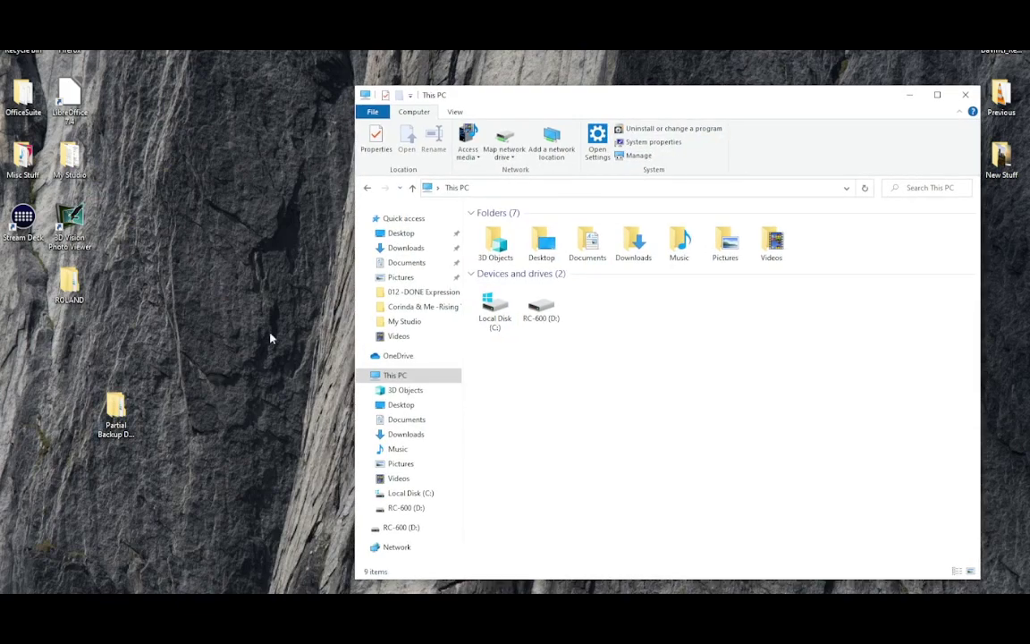
double_click(115, 413)
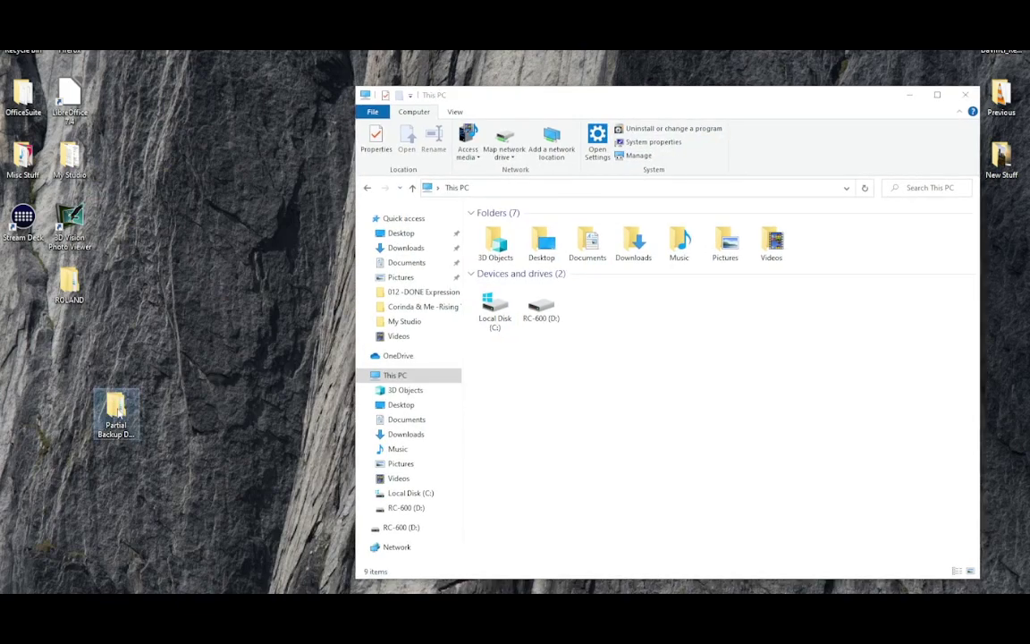
drag(707, 113, 376, 164)
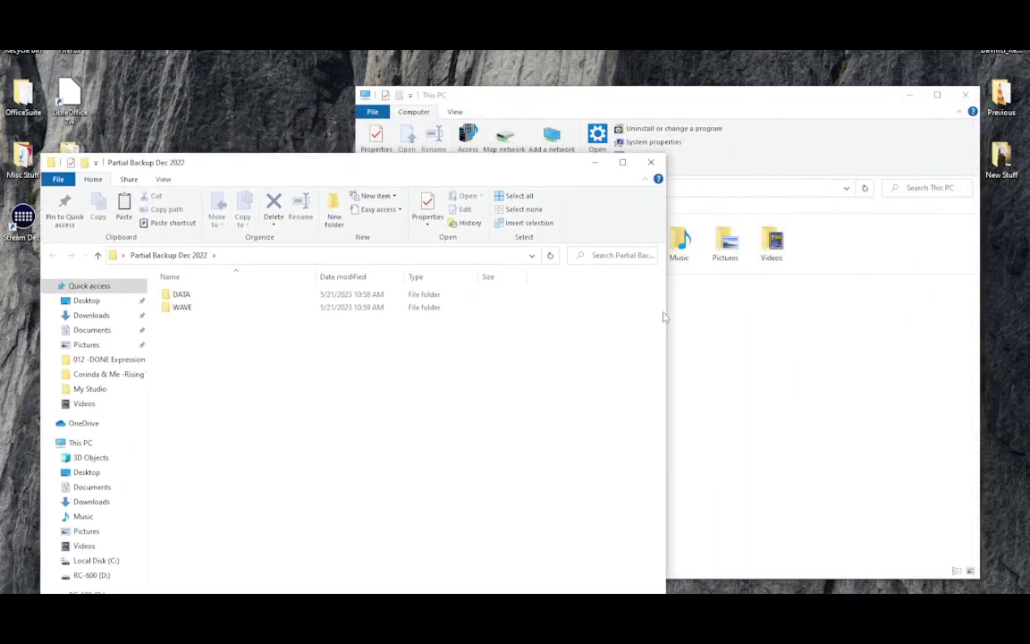
drag(667, 314, 551, 313)
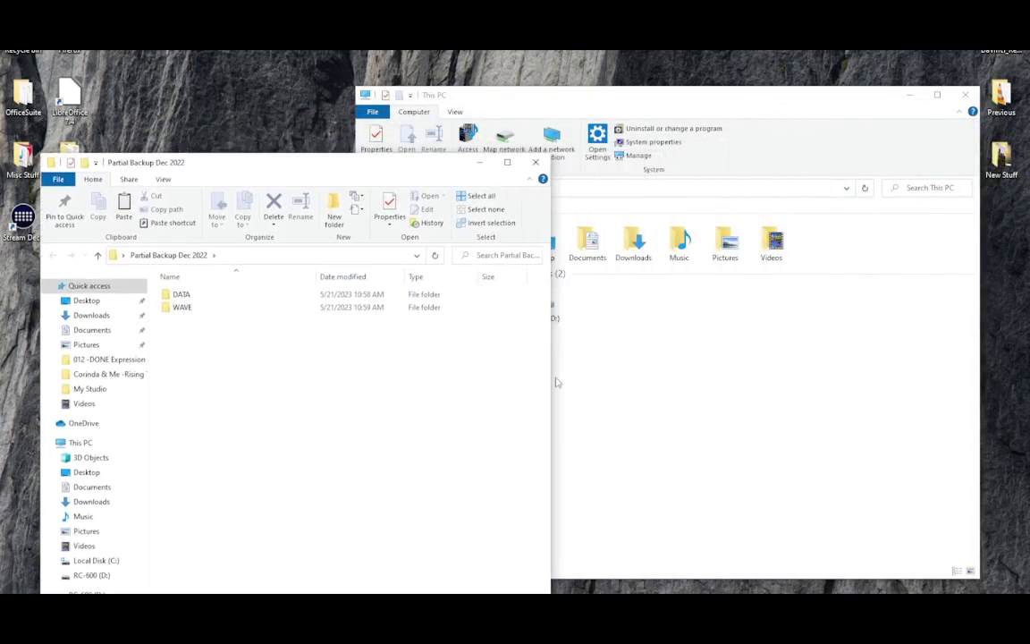
drag(553, 387, 331, 388)
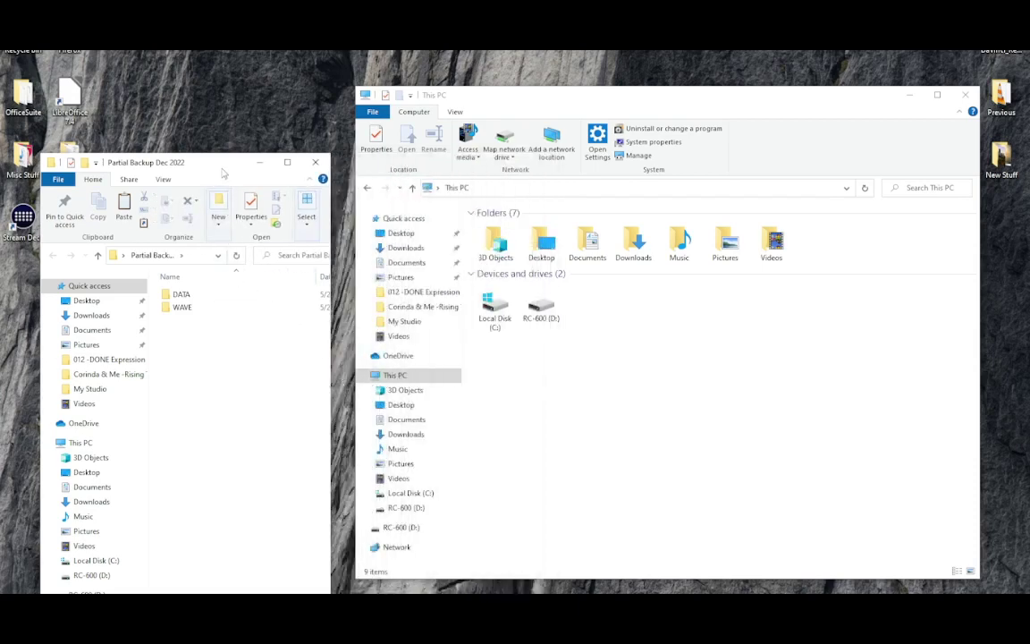
drag(224, 172, 230, 118)
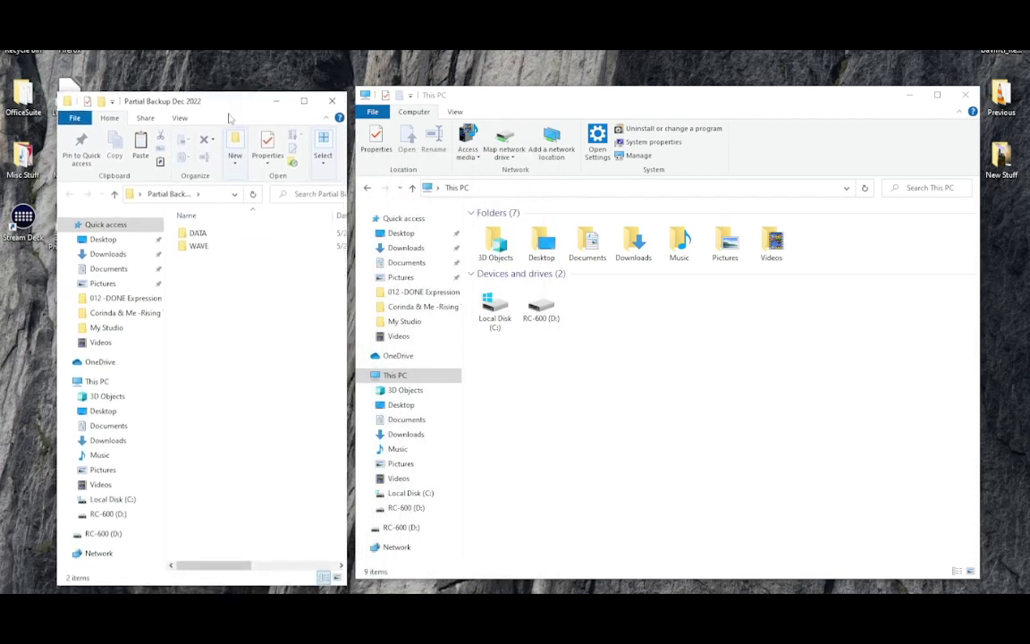
Step: Open the DATA folder inside ROLAND on the RC-600 (D:) drive and select the file pair MEMORY001A.RC0 and MEMORY001B.RC0
click(396, 512)
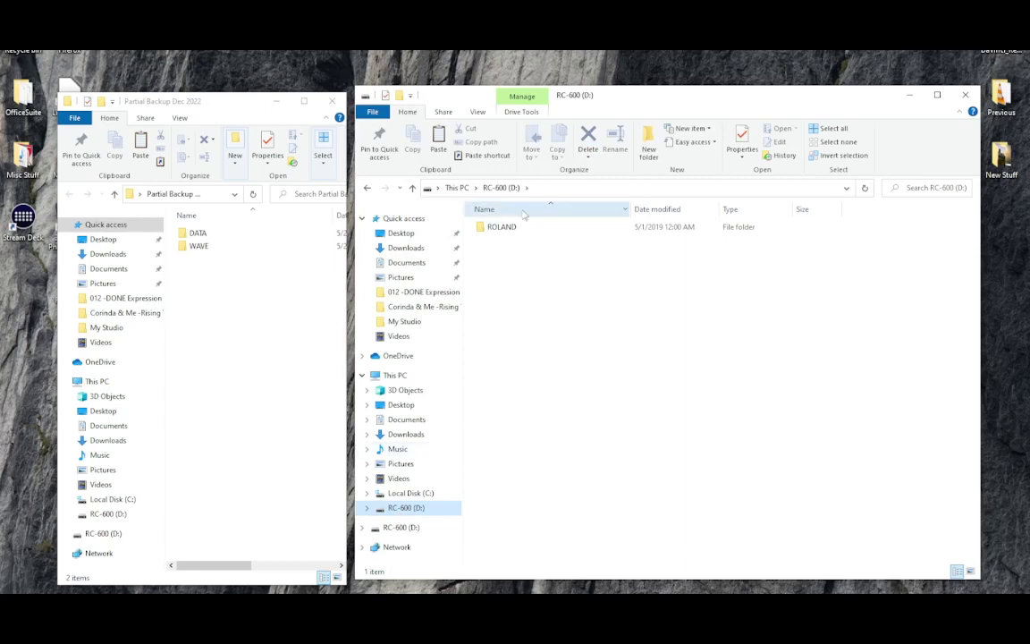
click(366, 509)
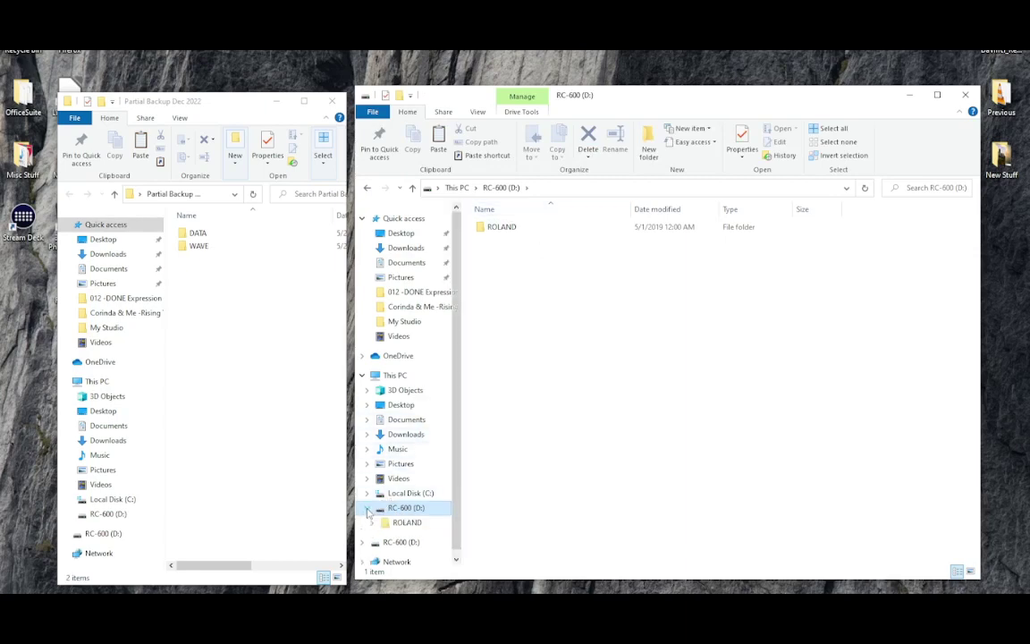
double_click(510, 231)
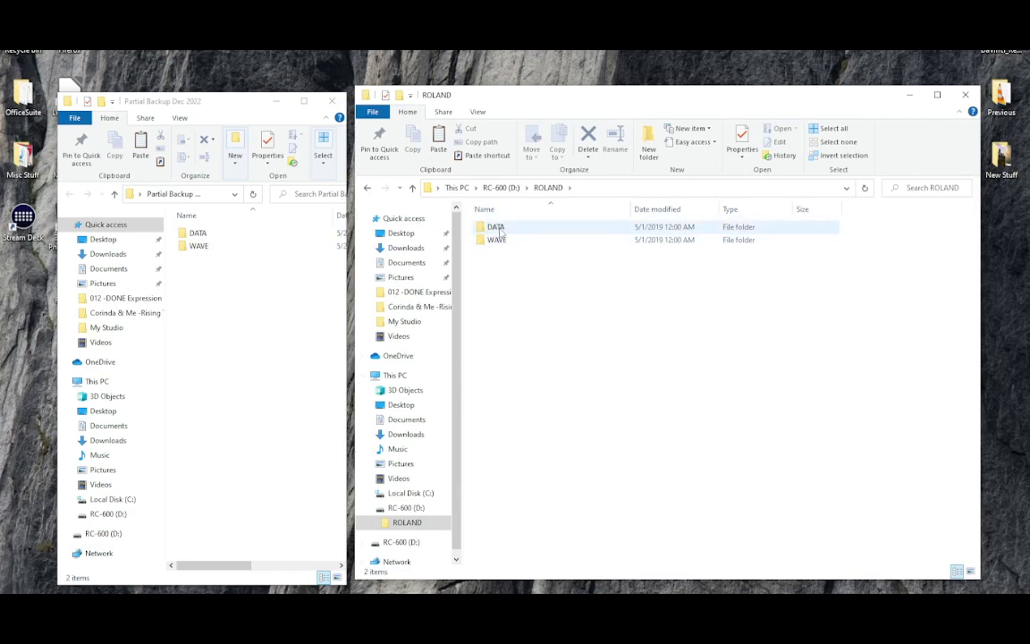
mouse_move(504, 233)
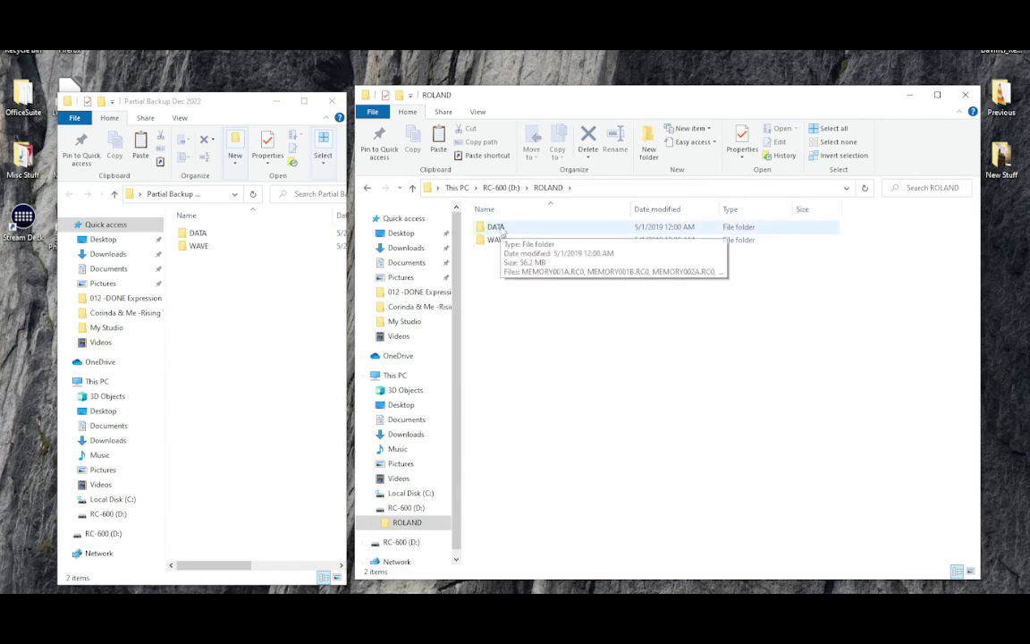
double_click(503, 233)
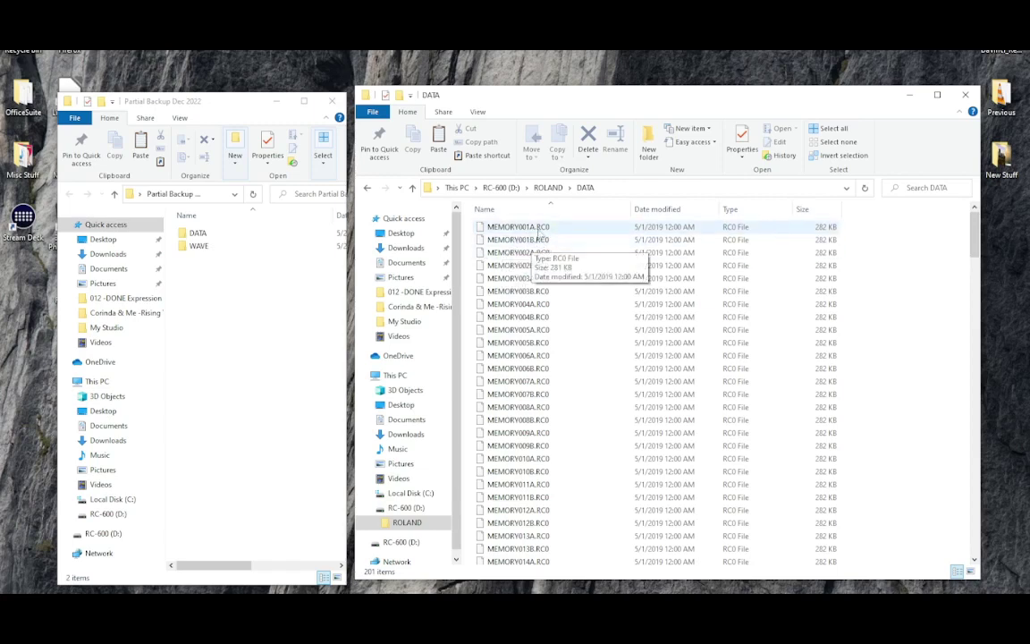
click(538, 230)
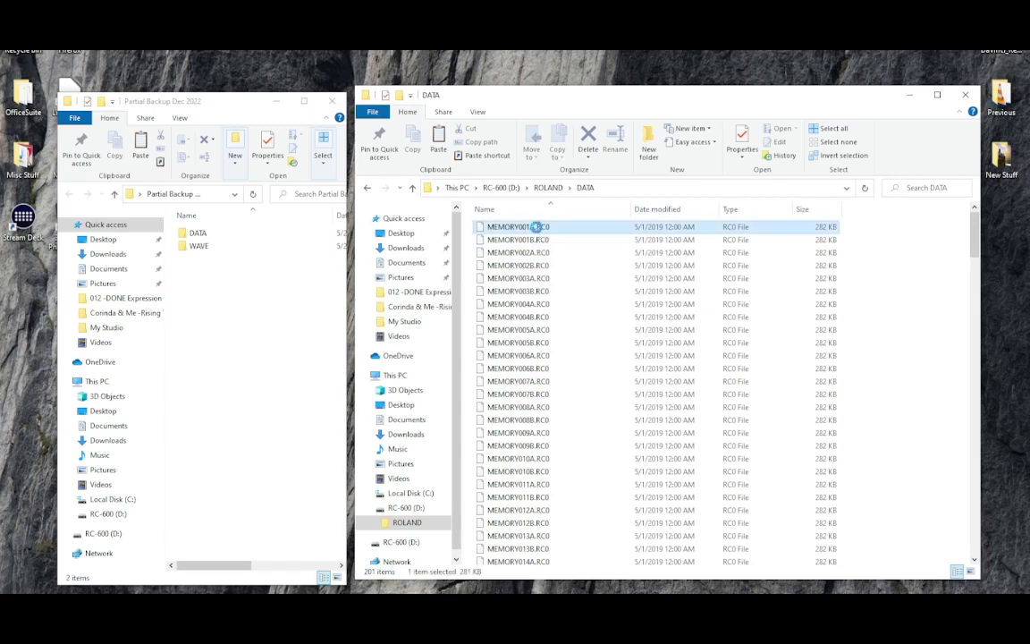
shift+click(534, 240)
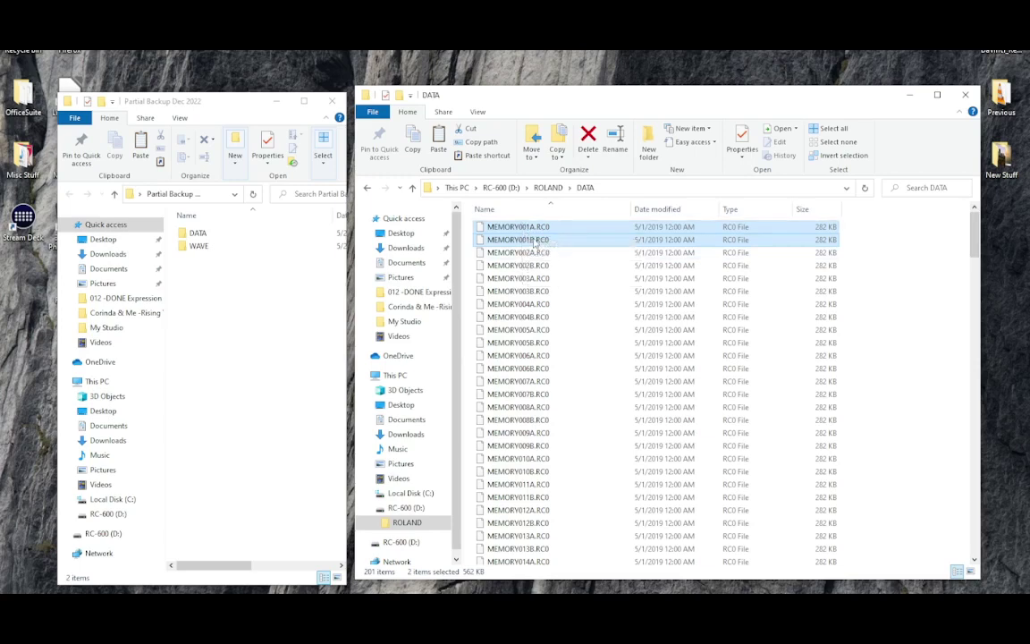
Step: Copy the files MEMORY023A.RC0 through MEMORY027B.RC0 from the RC-600 drive into the backup's DATA folder
scroll(512, 315, down, 3)
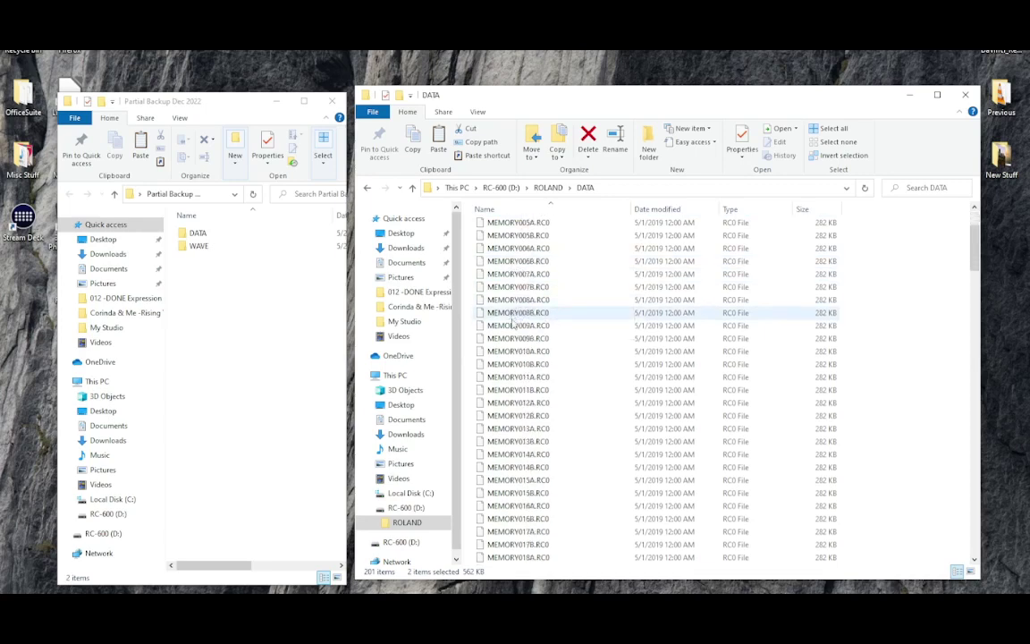
scroll(513, 325, down, 6)
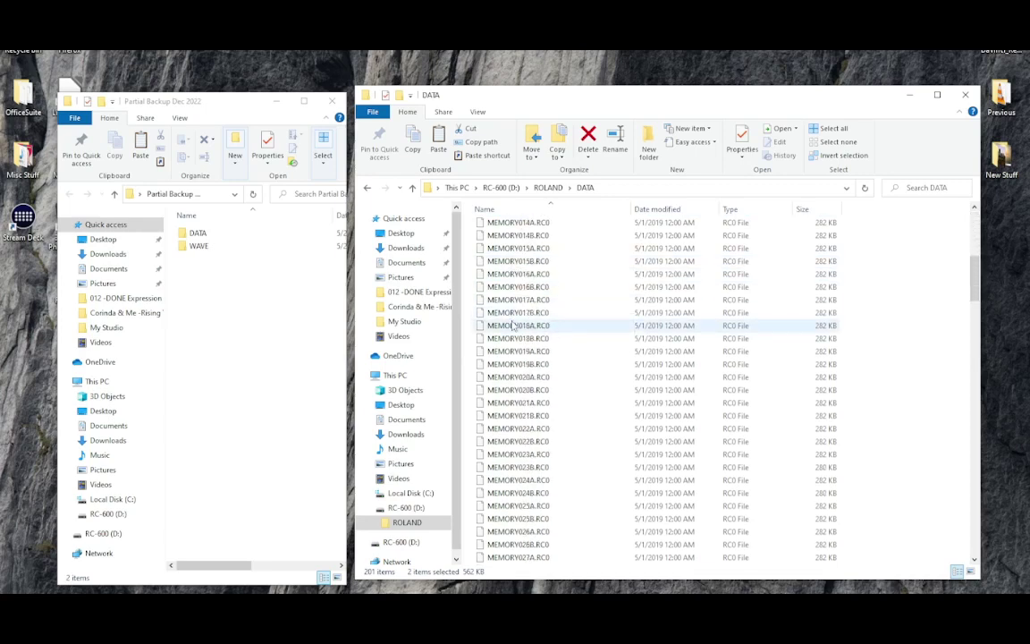
scroll(512, 327, down, 4)
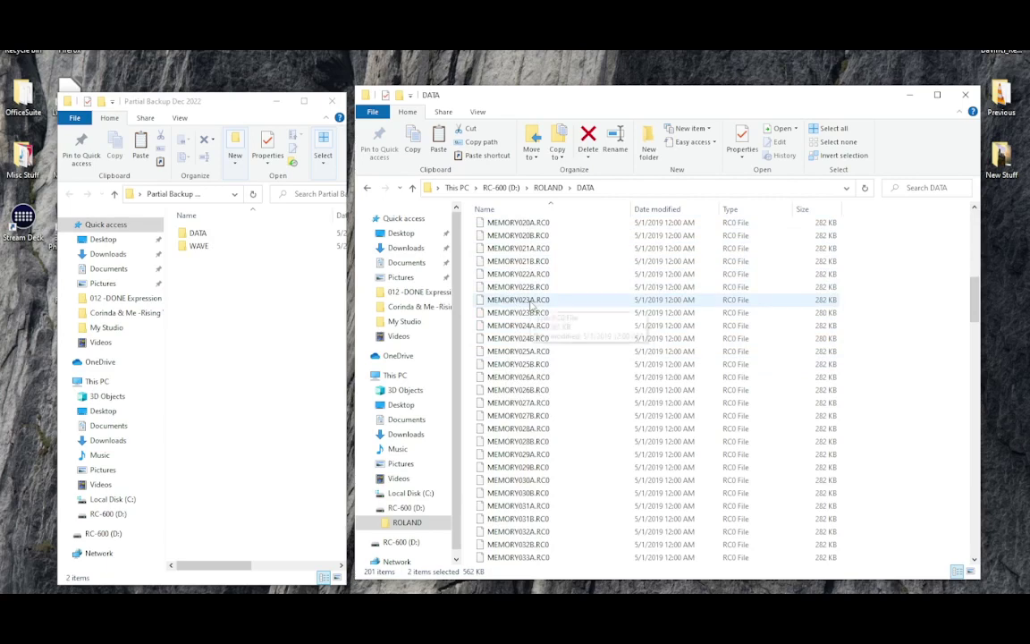
click(532, 302)
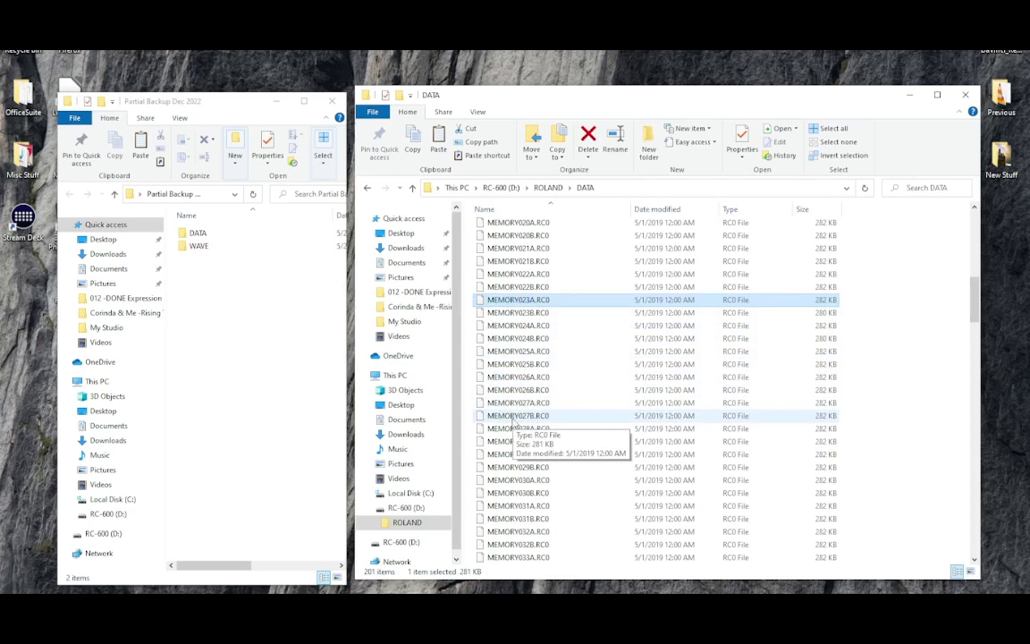
shift+click(514, 417)
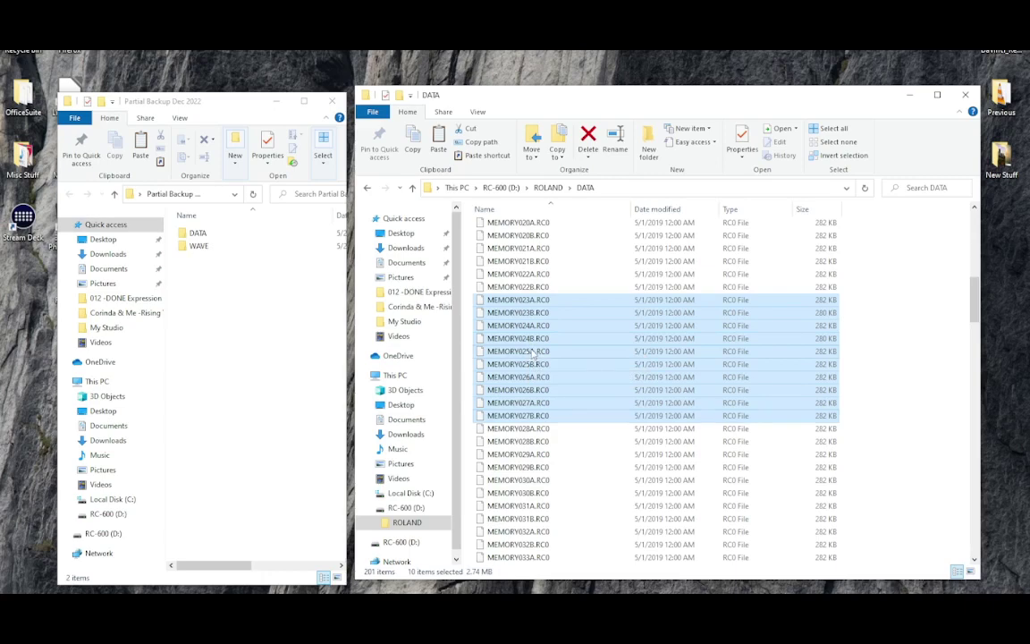
drag(533, 355, 195, 237)
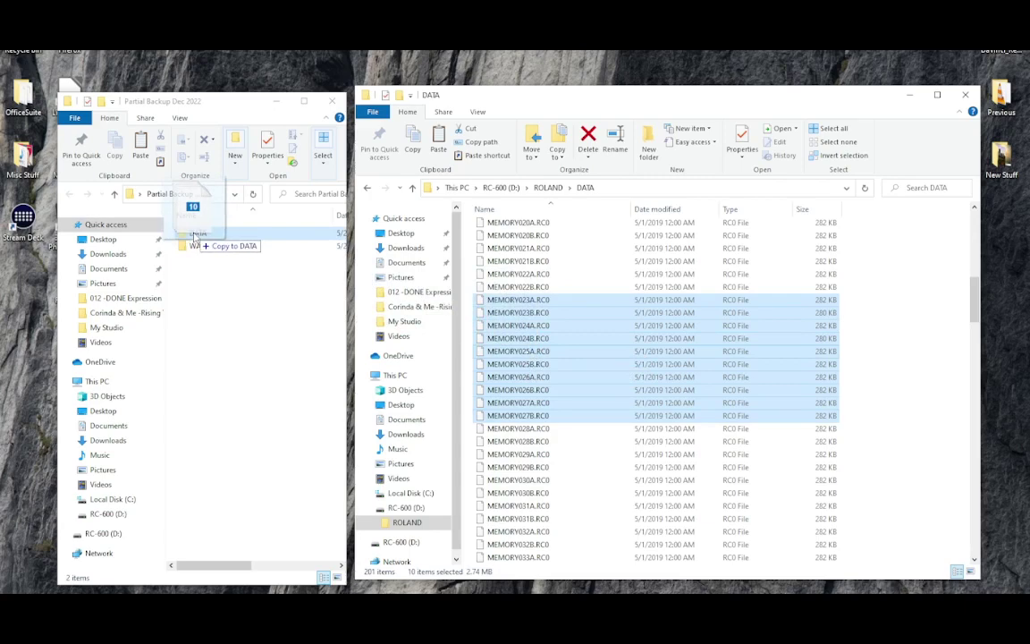
Step: Finish copying the selected memory files into the backup's DATA folder, and open the WAVE folder inside ROLAND on the RC-600 drive
drag(195, 236, 195, 236)
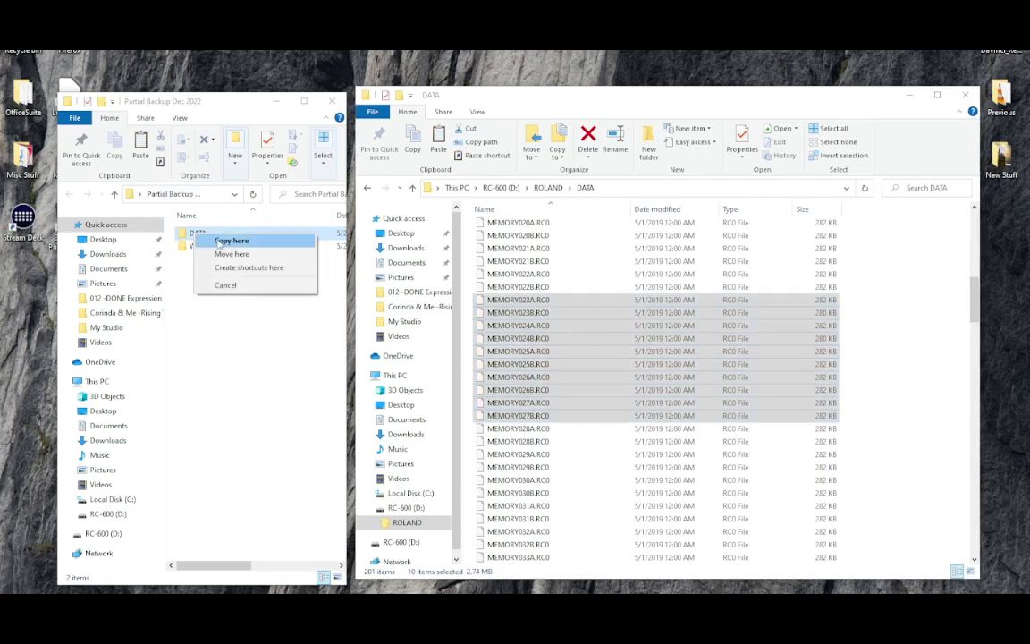
click(231, 241)
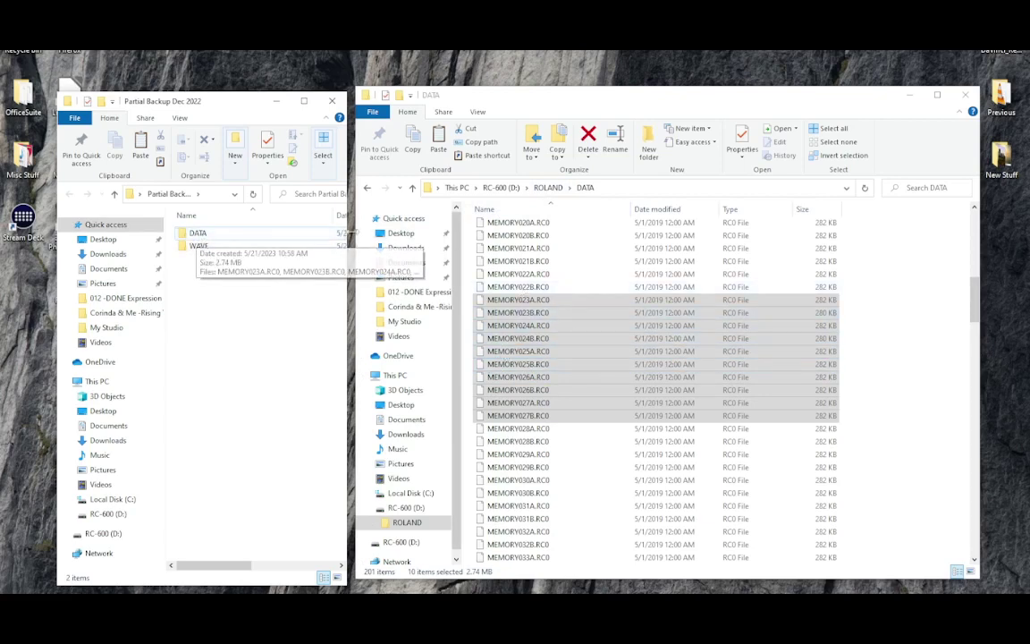
click(548, 188)
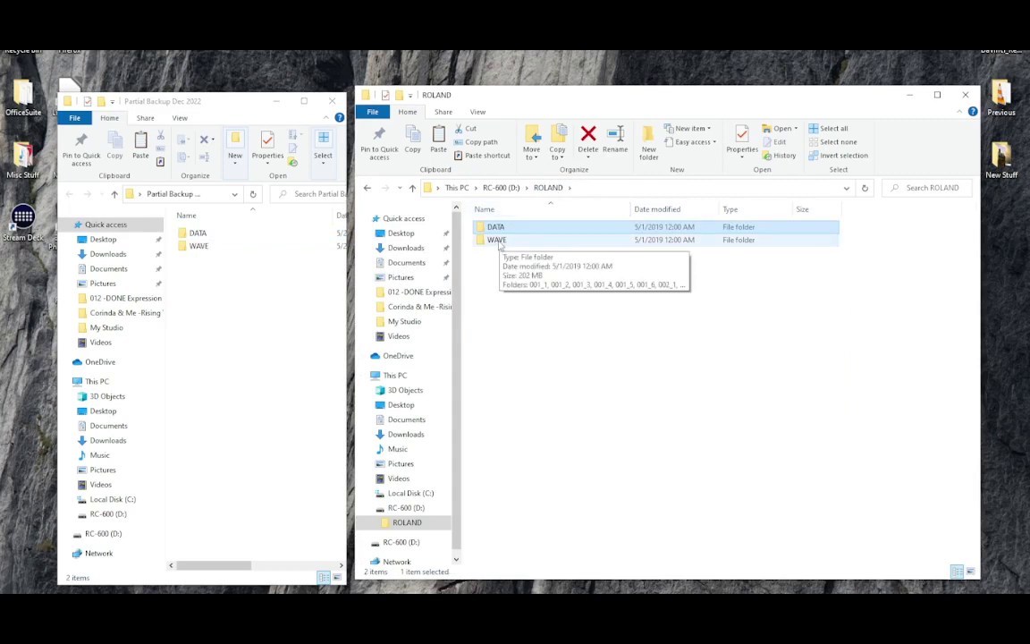
double_click(497, 241)
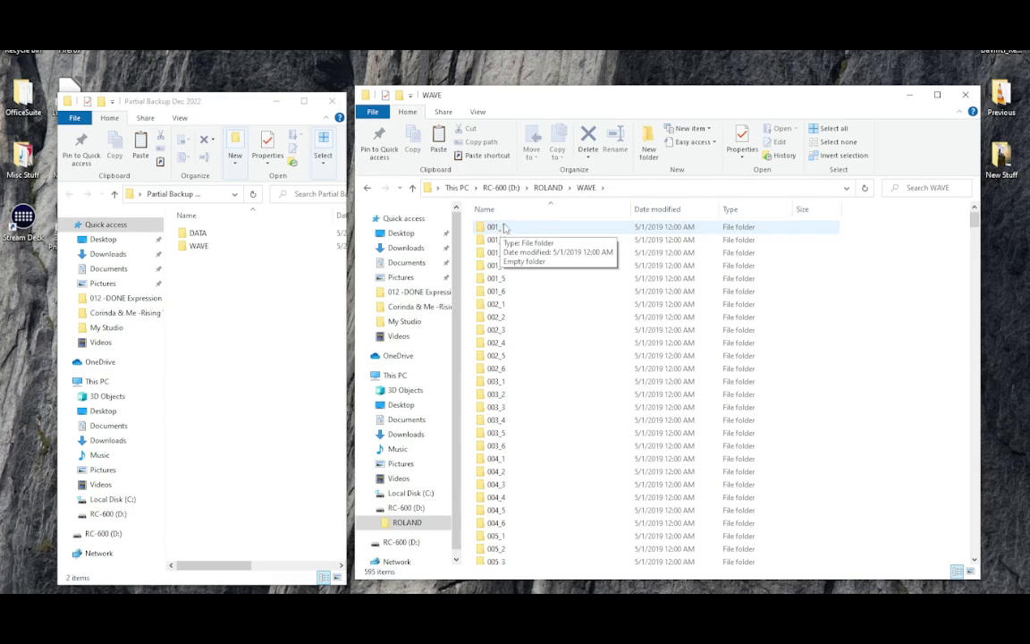
Step: Highlight the six track folders of memory 001, of memory 002 and of memory 003 in turn
click(500, 230)
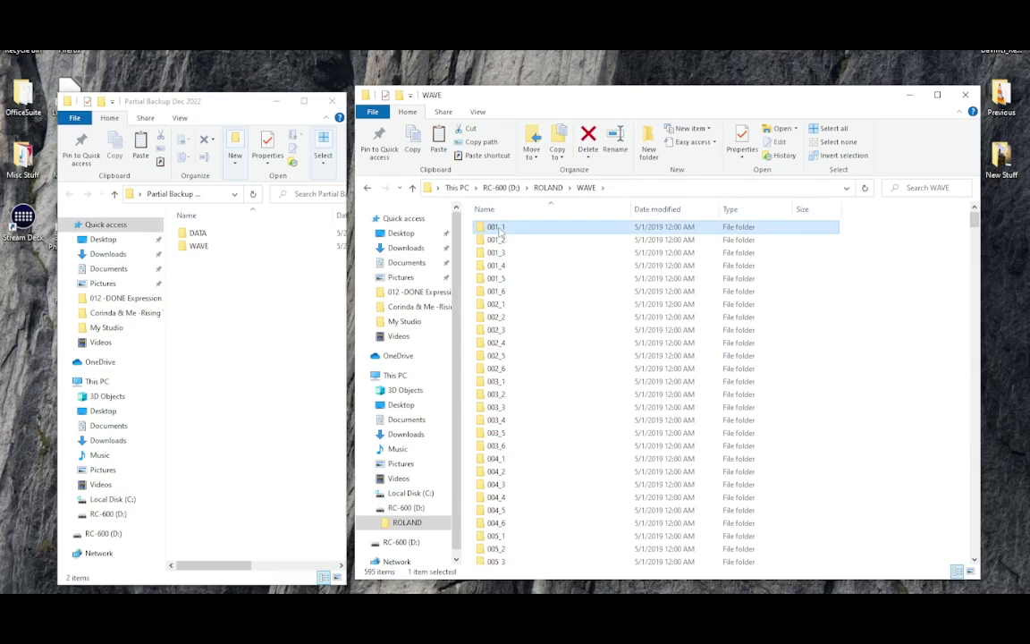
shift+click(506, 298)
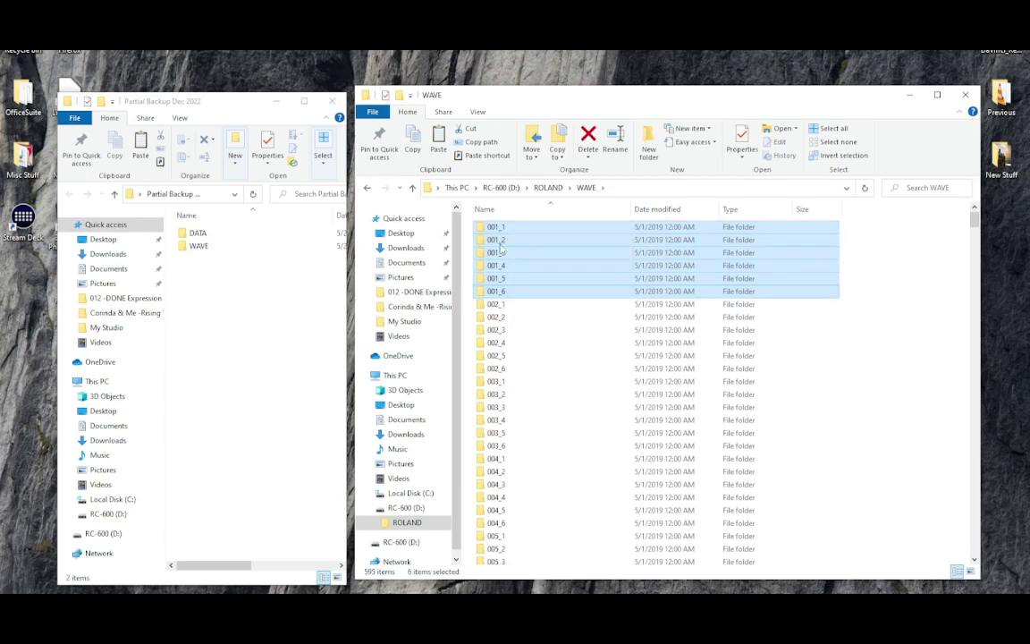
click(496, 306)
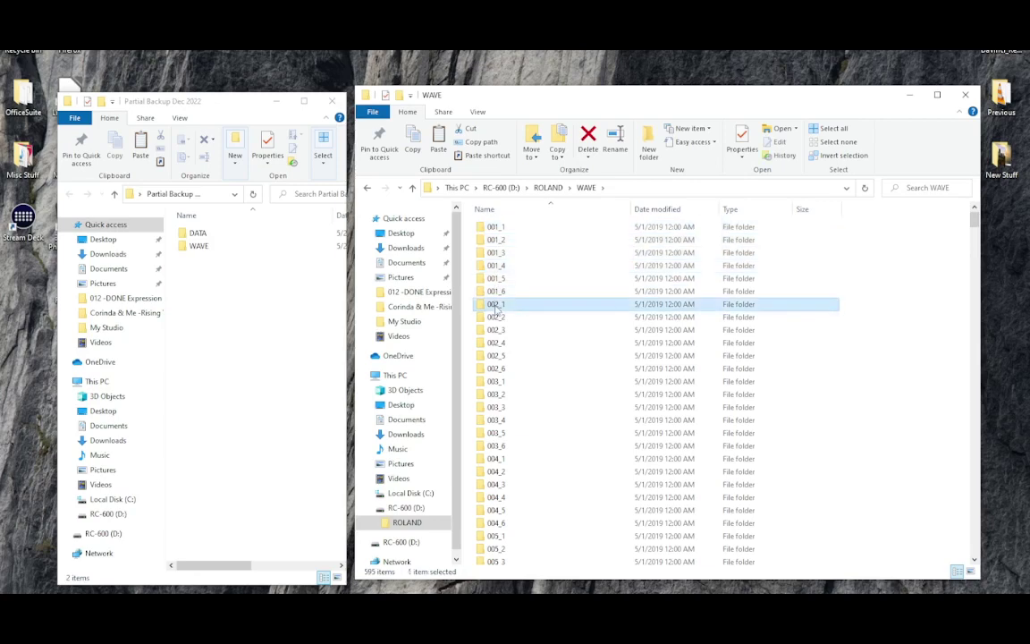
shift+click(511, 371)
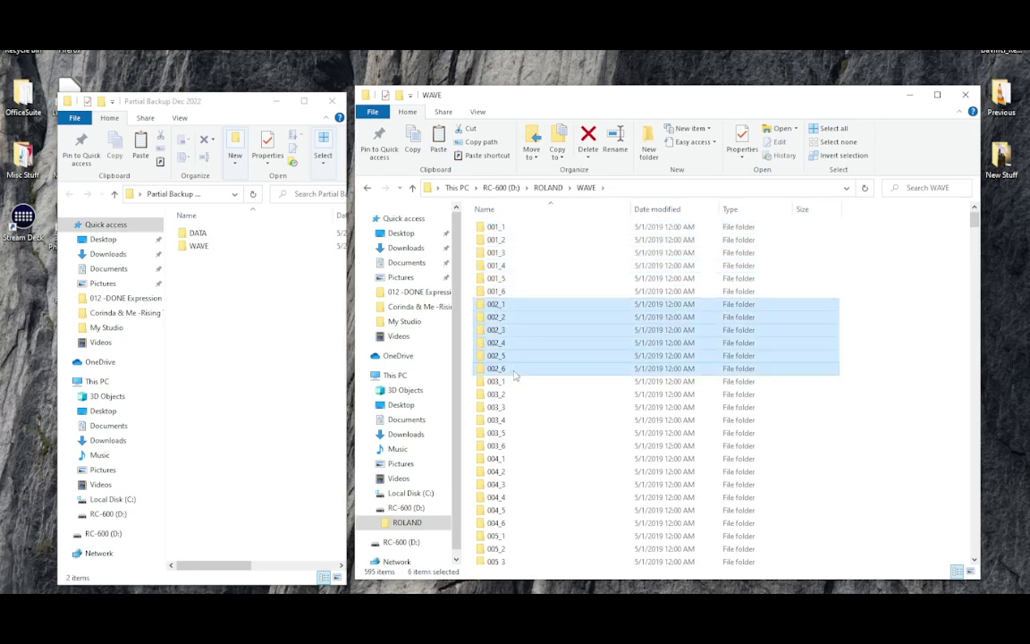
click(515, 380)
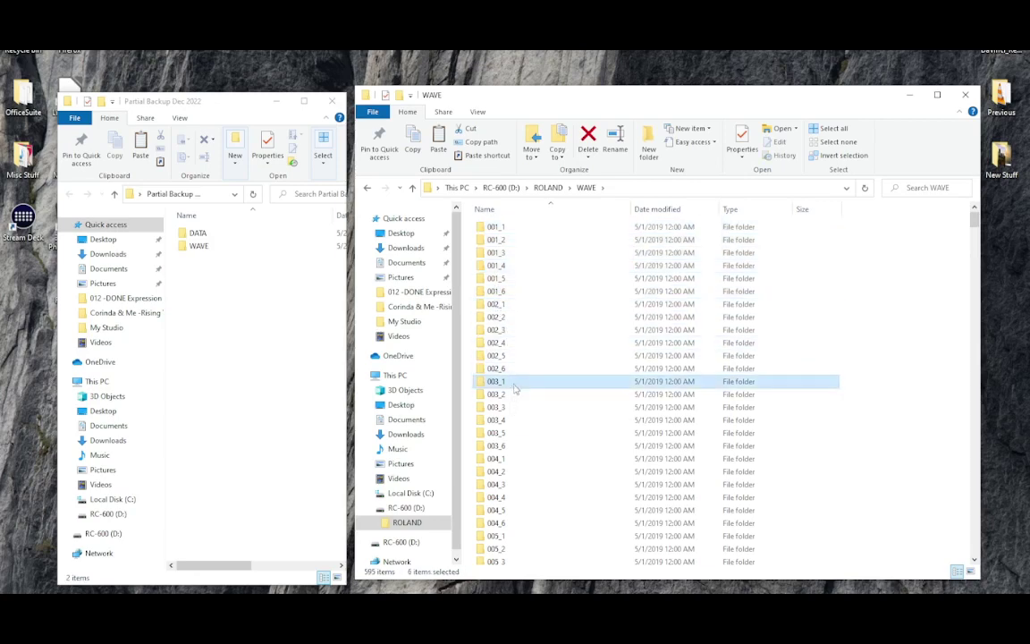
shift+click(515, 448)
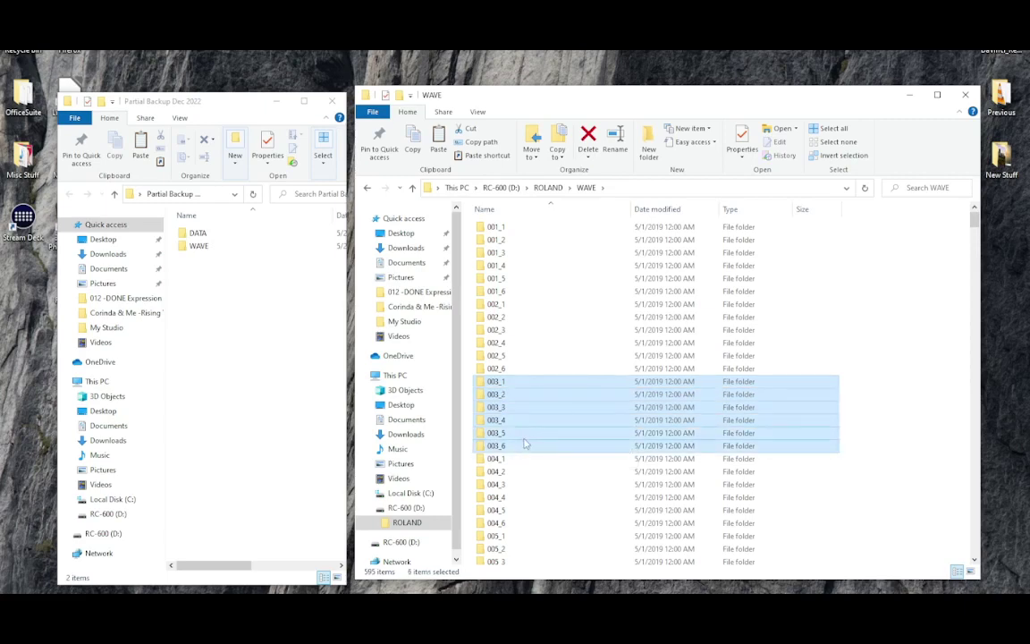
Step: Copy the folders 023_1 through 027_6 from the RC-600 drive's WAVE folder into the backup's WAVE folder
scroll(526, 442, down, 7)
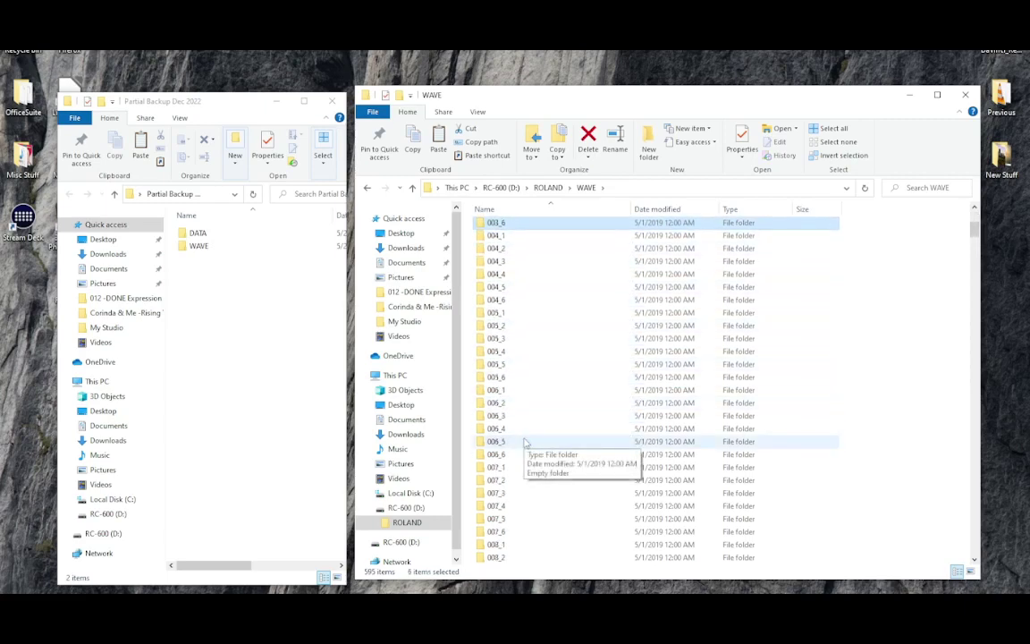
scroll(526, 443, down, 2)
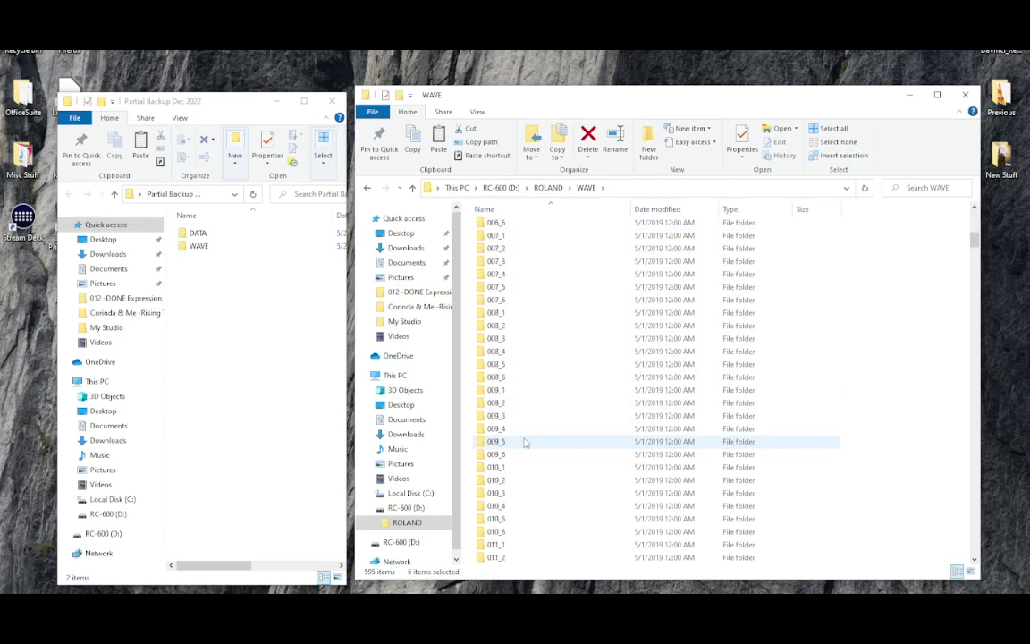
scroll(526, 443, down, 9)
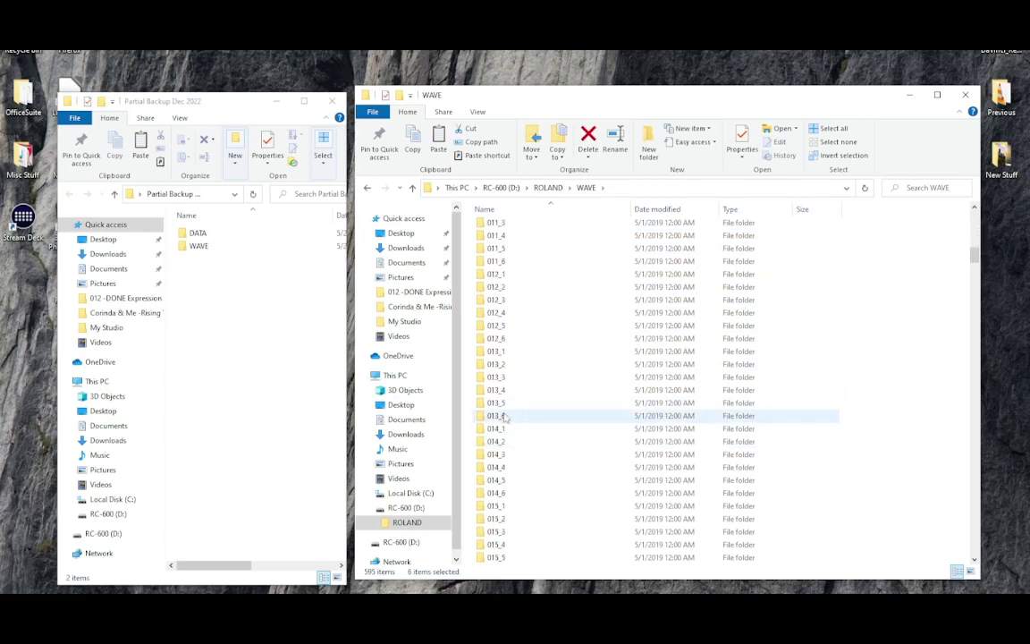
scroll(536, 272, down, 10)
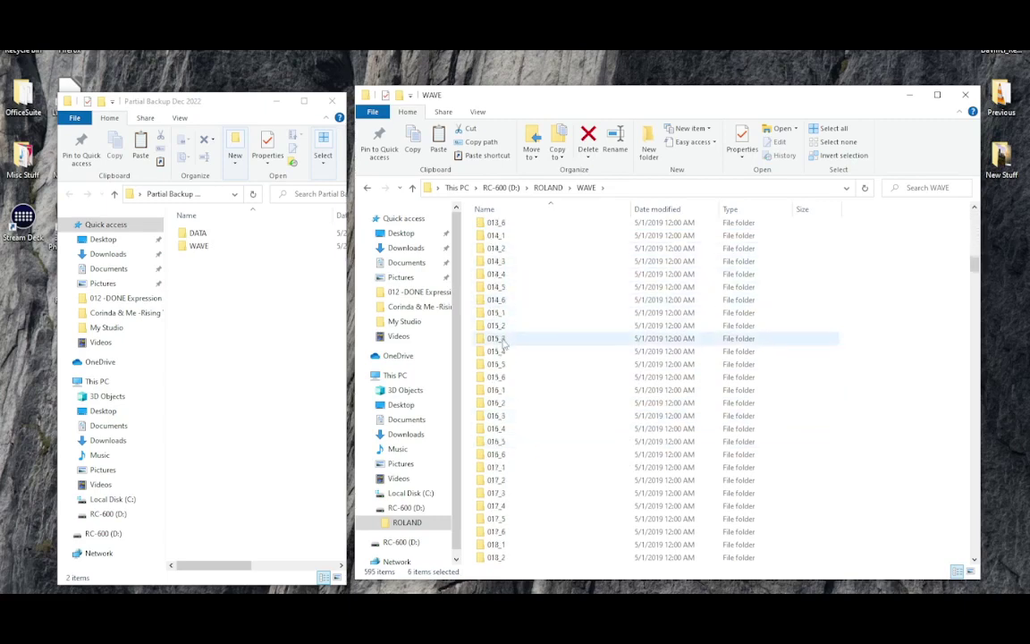
scroll(503, 345, down, 7)
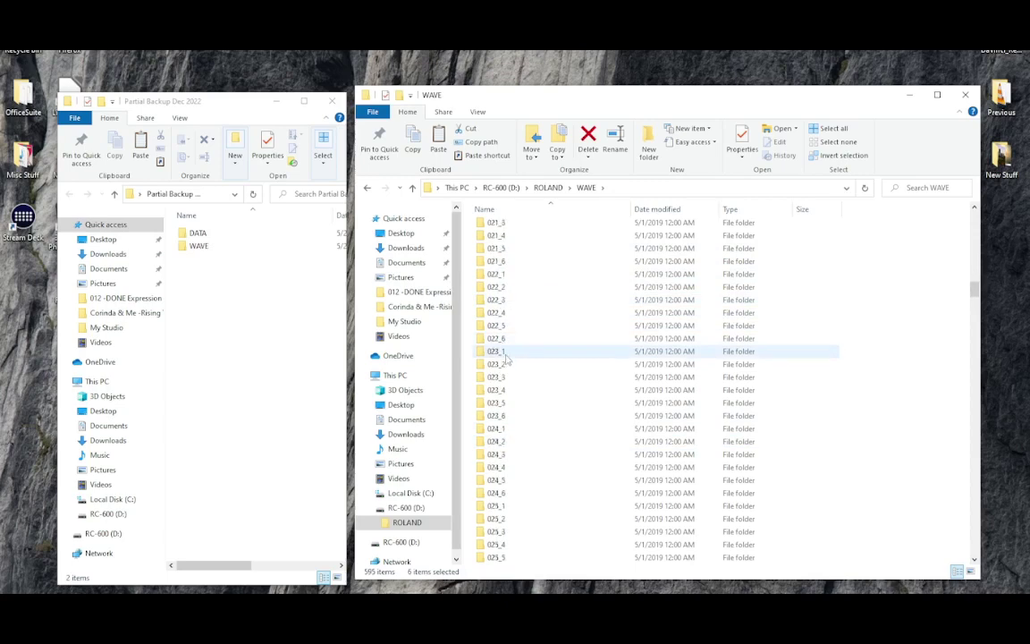
shift+click(497, 351)
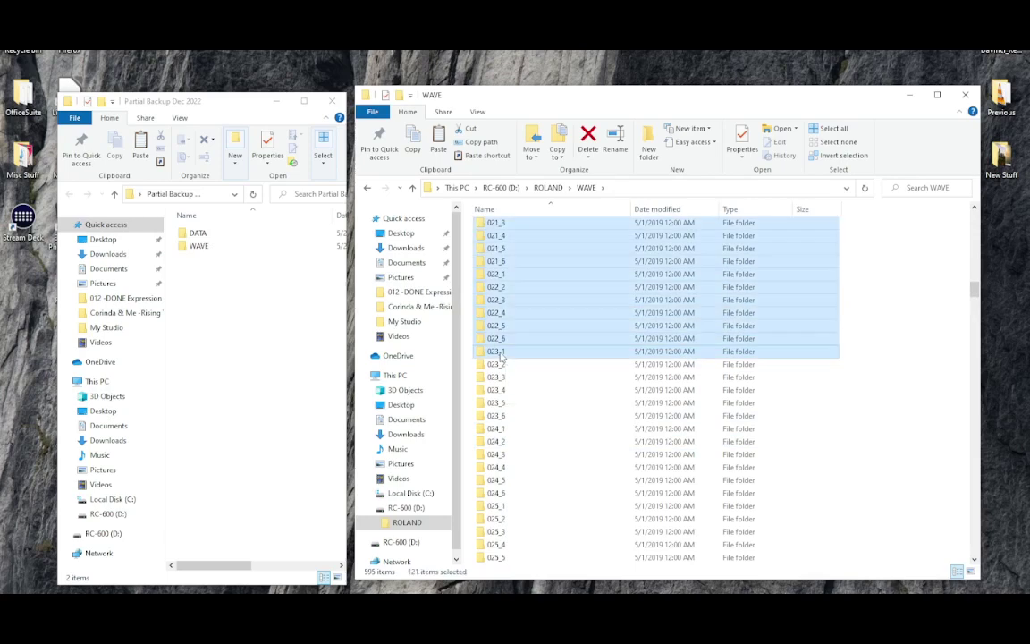
click(500, 354)
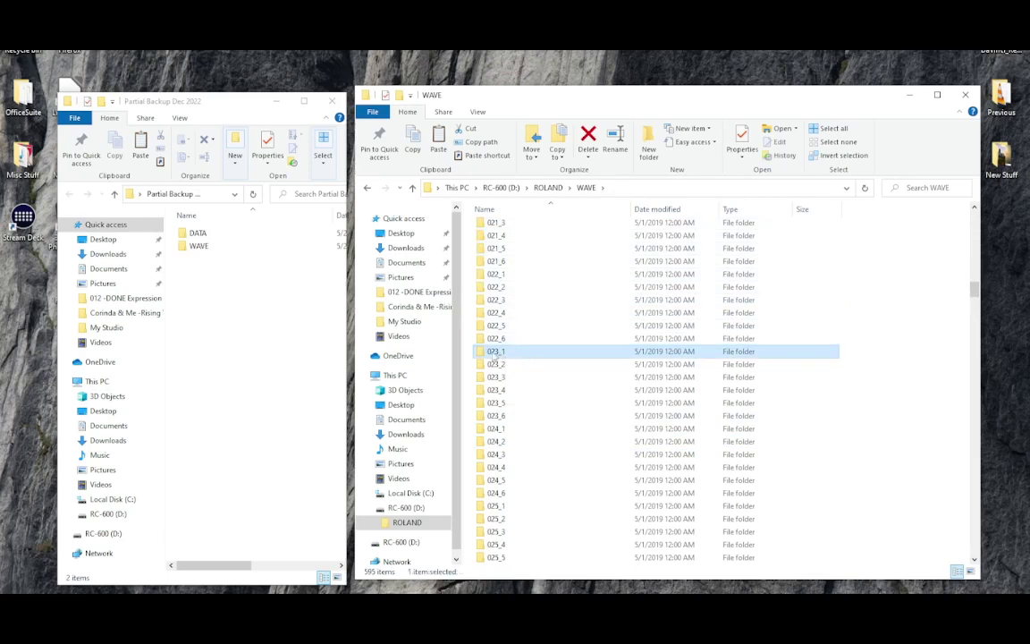
click(495, 354)
key(Escape)
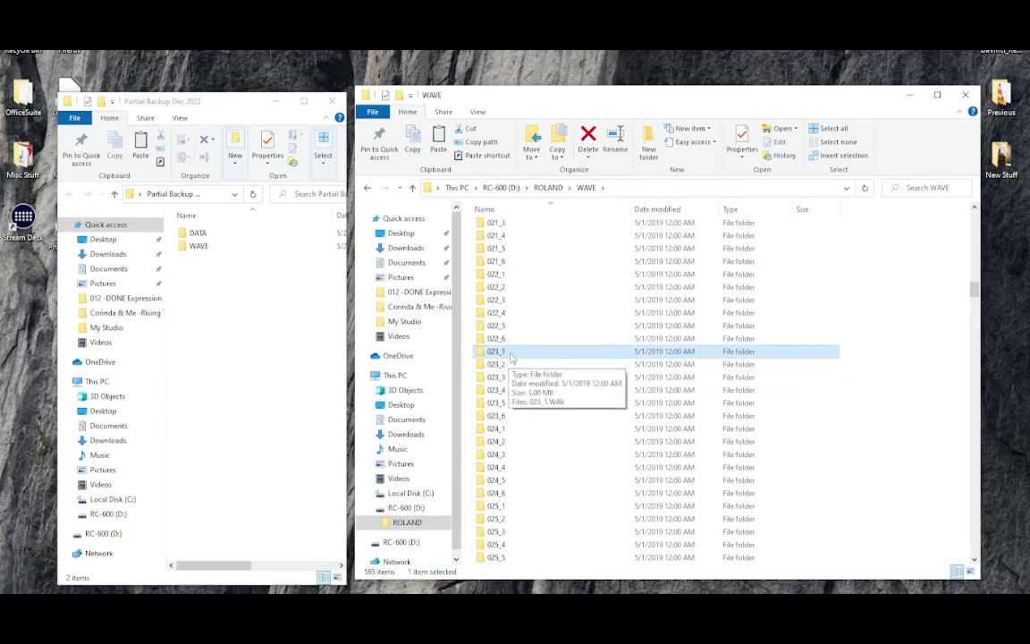
scroll(515, 400, down, 3)
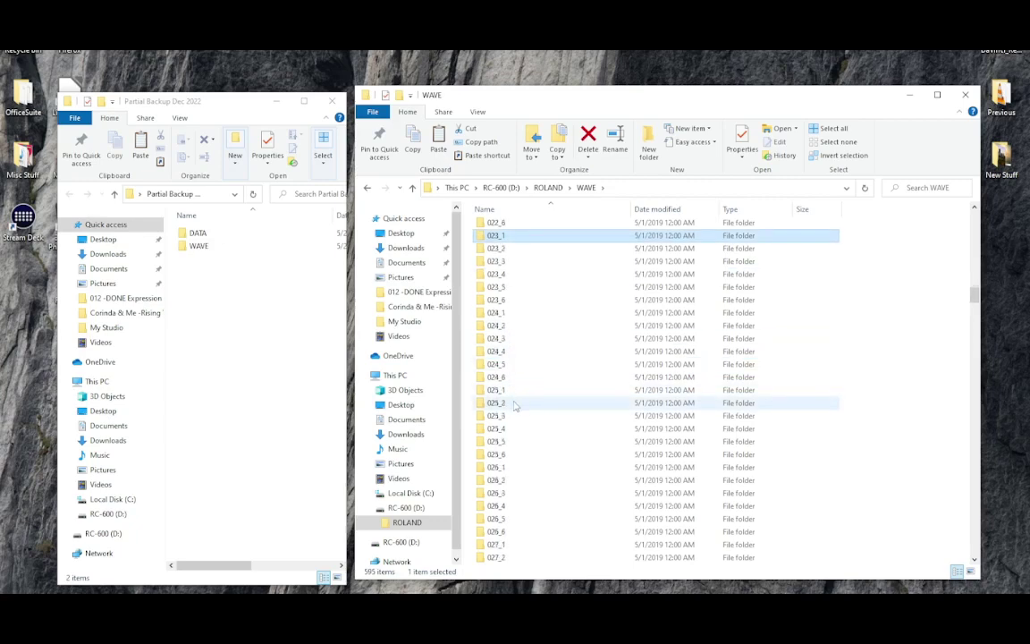
scroll(515, 405, down, 2)
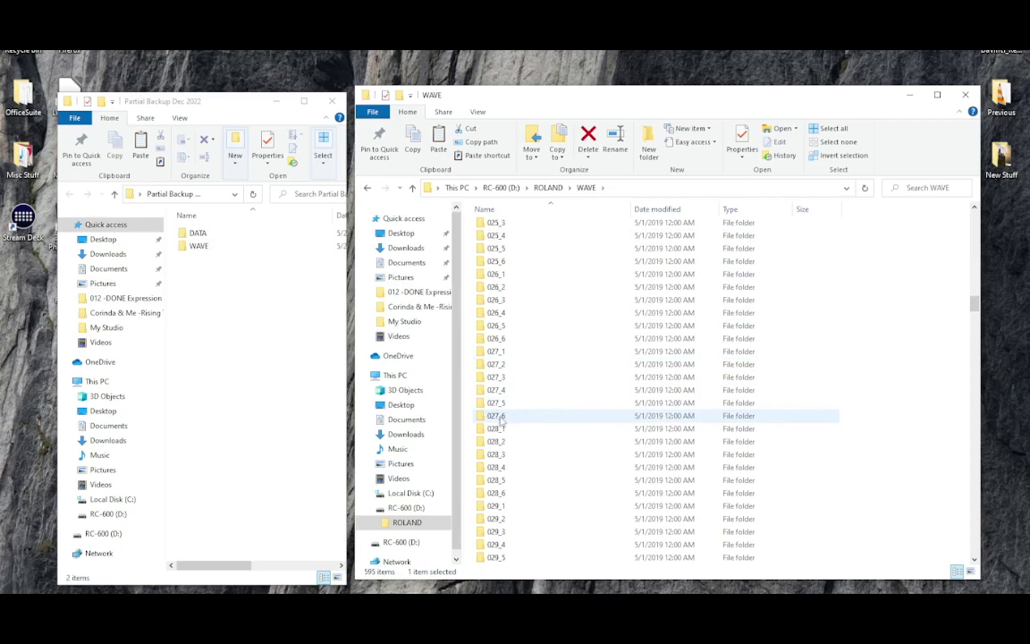
mouse_move(502, 420)
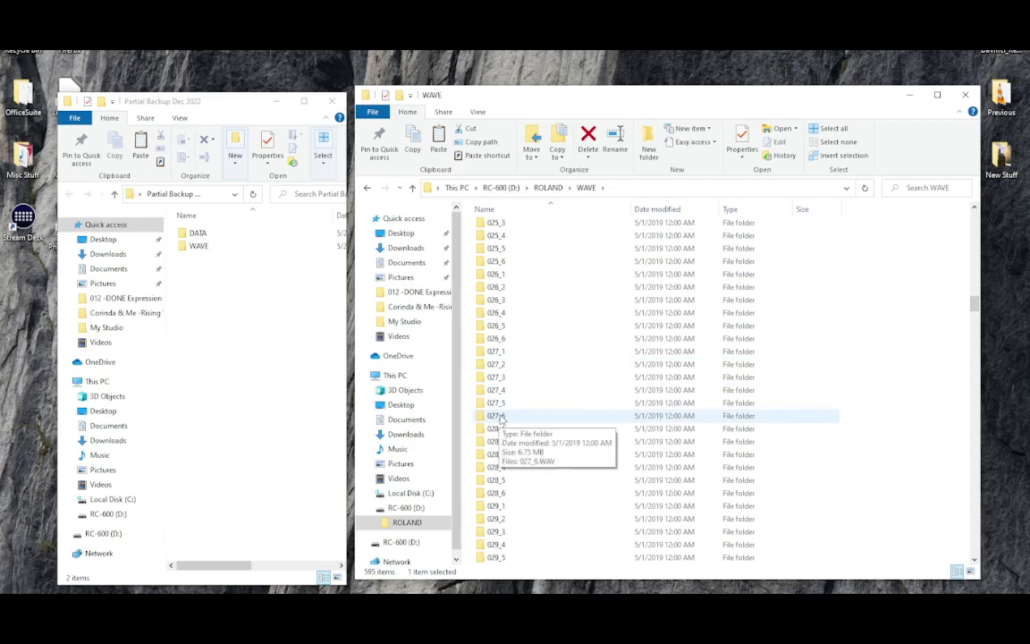
shift+click(501, 420)
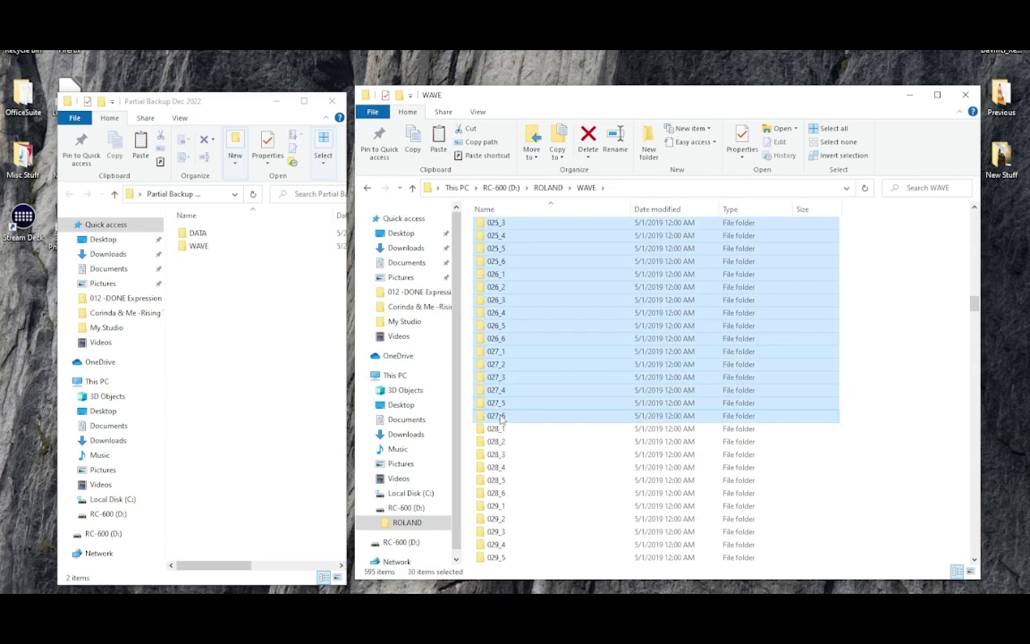
scroll(515, 393, up, 7)
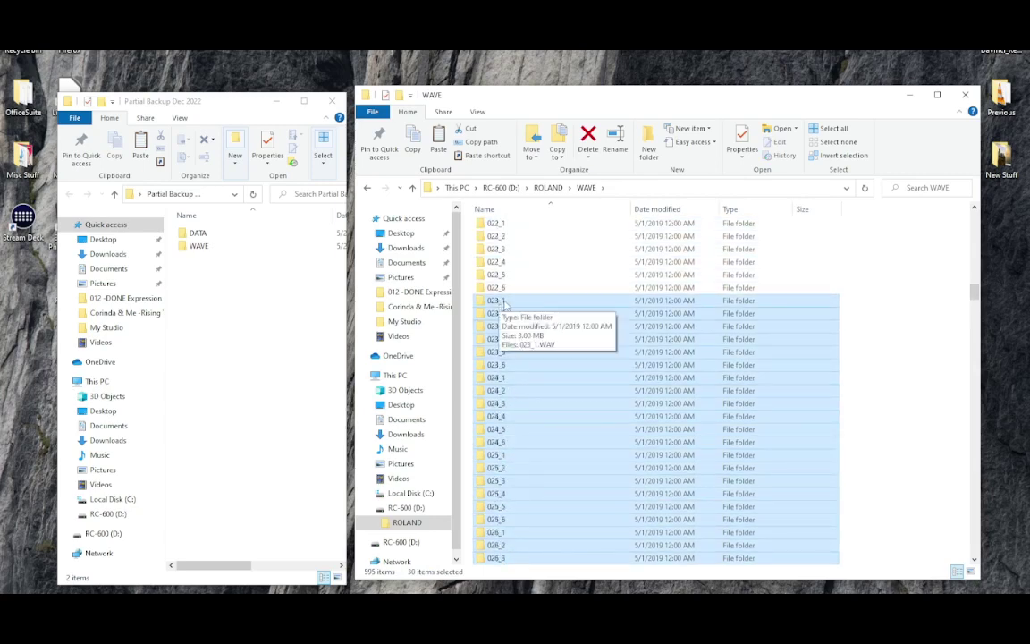
scroll(506, 308, down, 6)
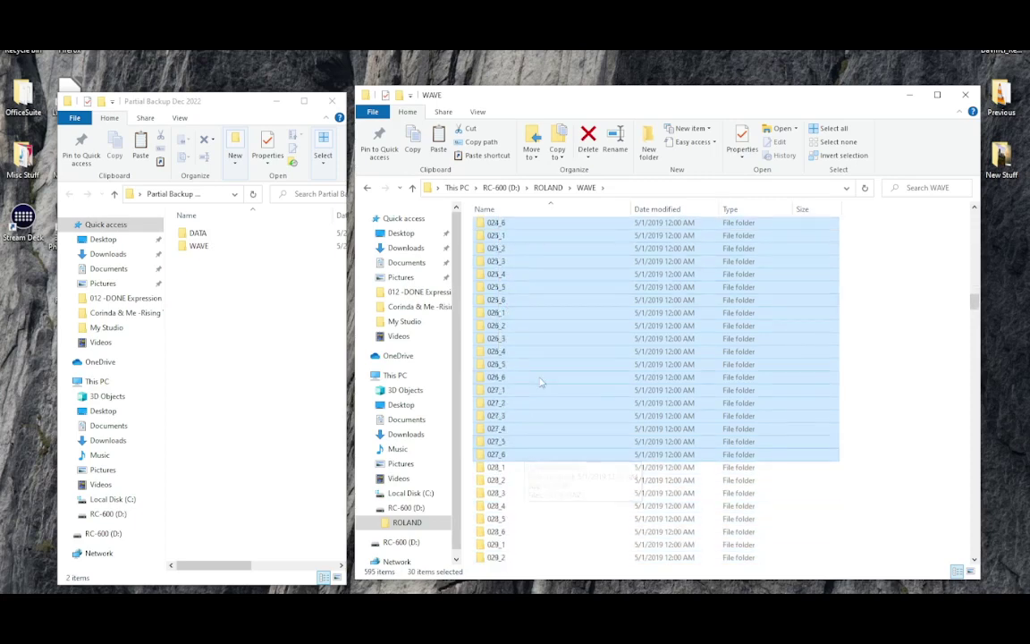
right_click(546, 310)
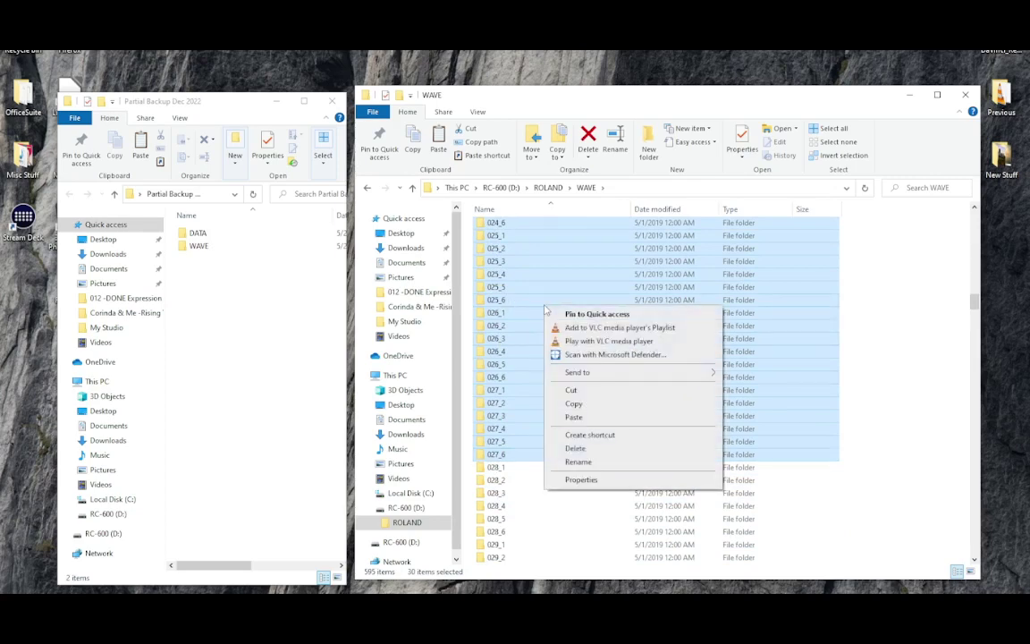
click(573, 404)
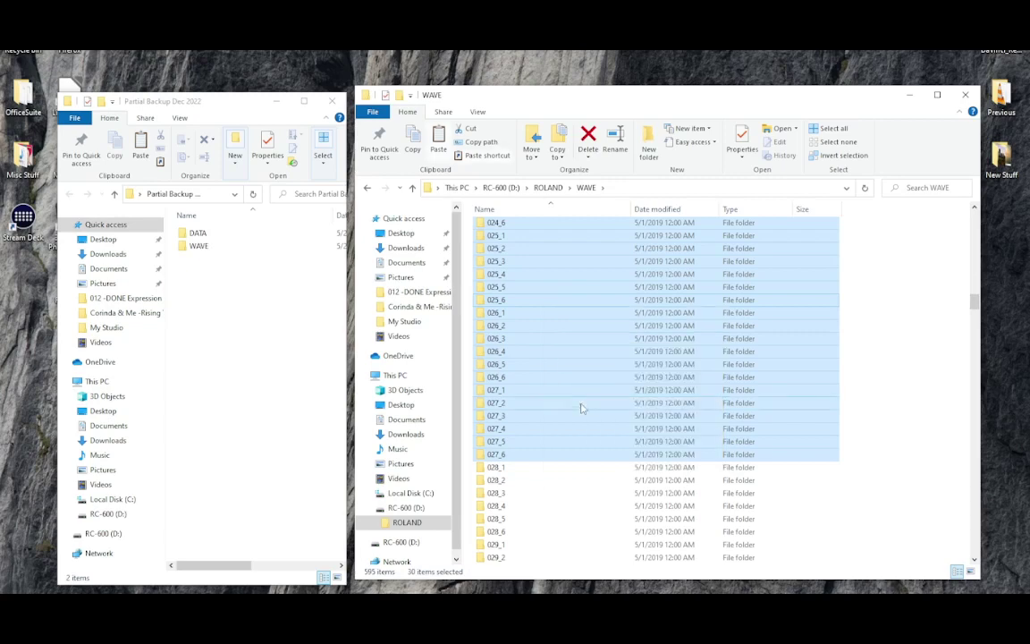
click(196, 250)
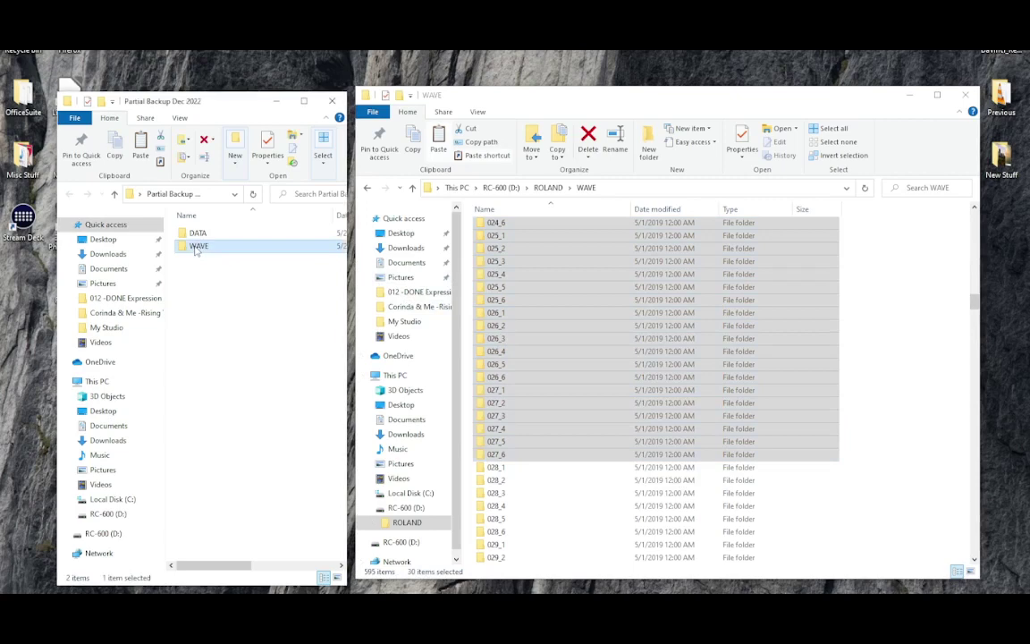
right_click(198, 252)
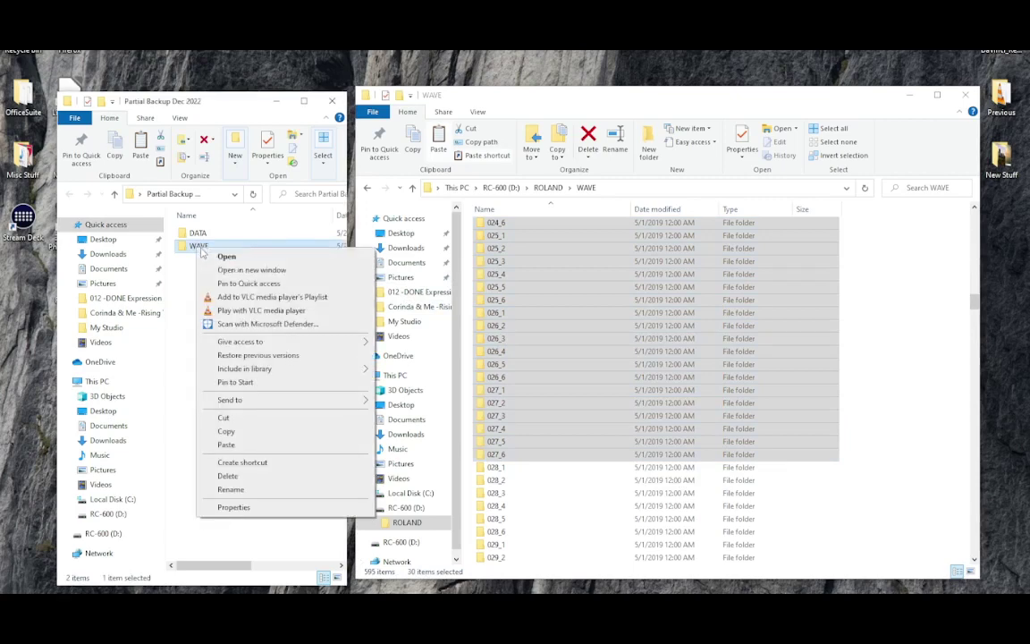
click(226, 445)
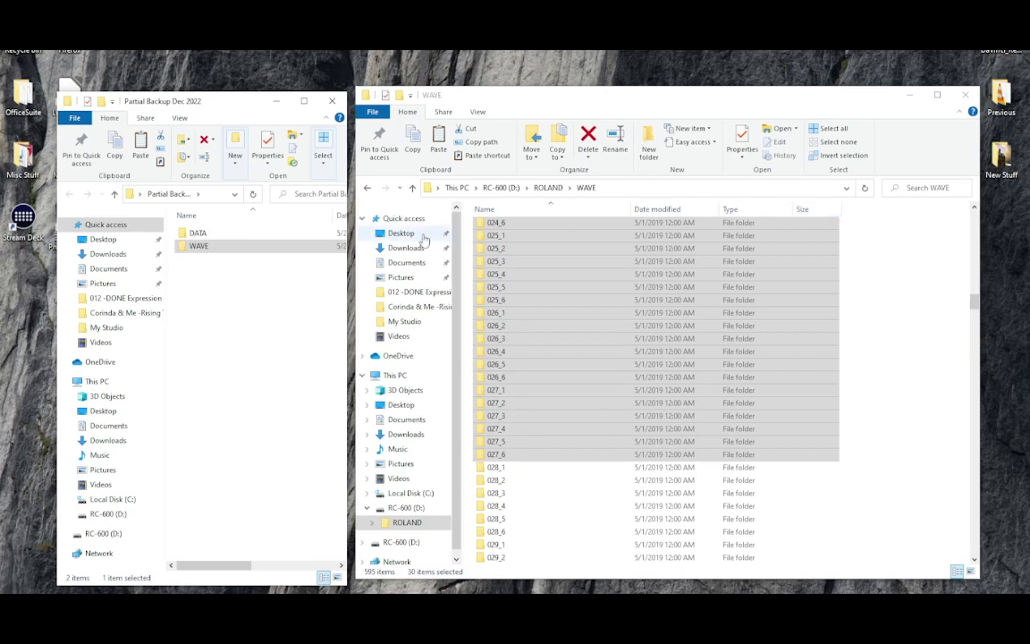
Step: Close the RC-600 drive's WAVE window and widen the Partial Backup Dec 2022 window to show all file columns
click(563, 368)
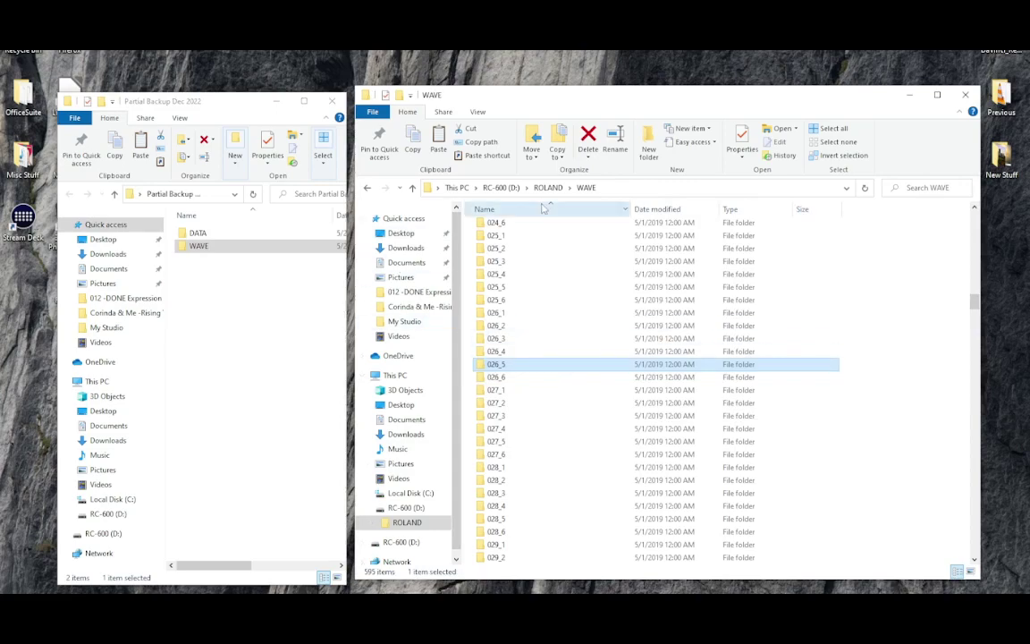
click(966, 96)
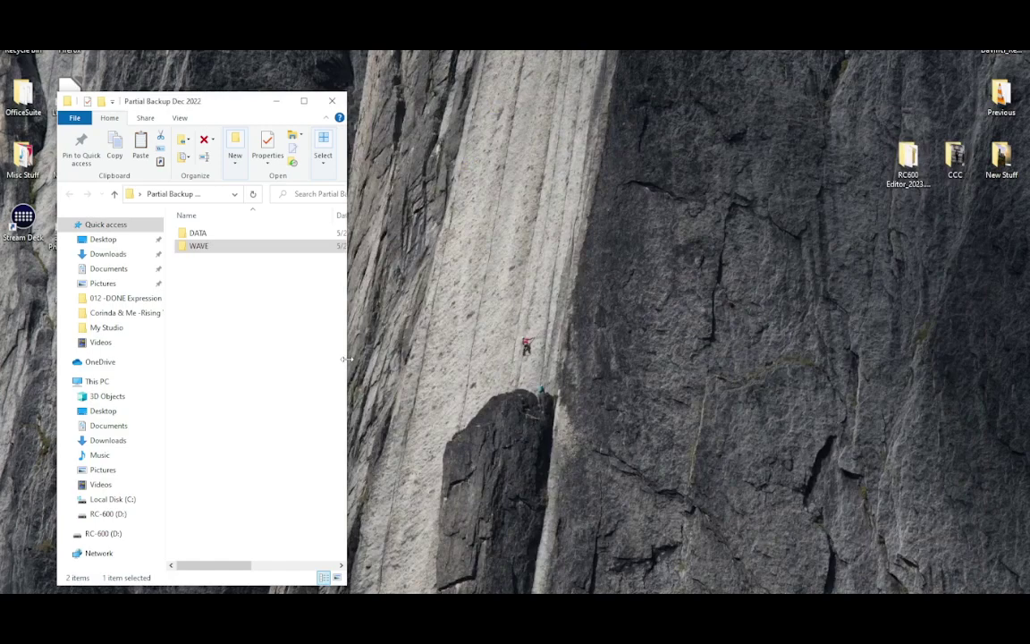
drag(347, 359, 621, 358)
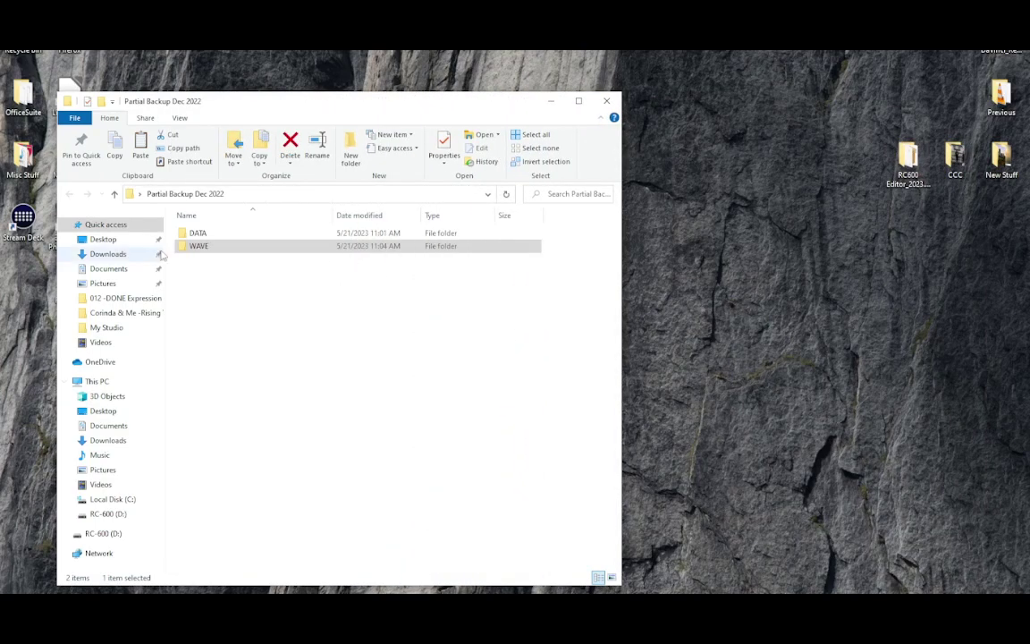
Step: Open the backup's WAVE folder and examine the list of copied track folders
click(191, 250)
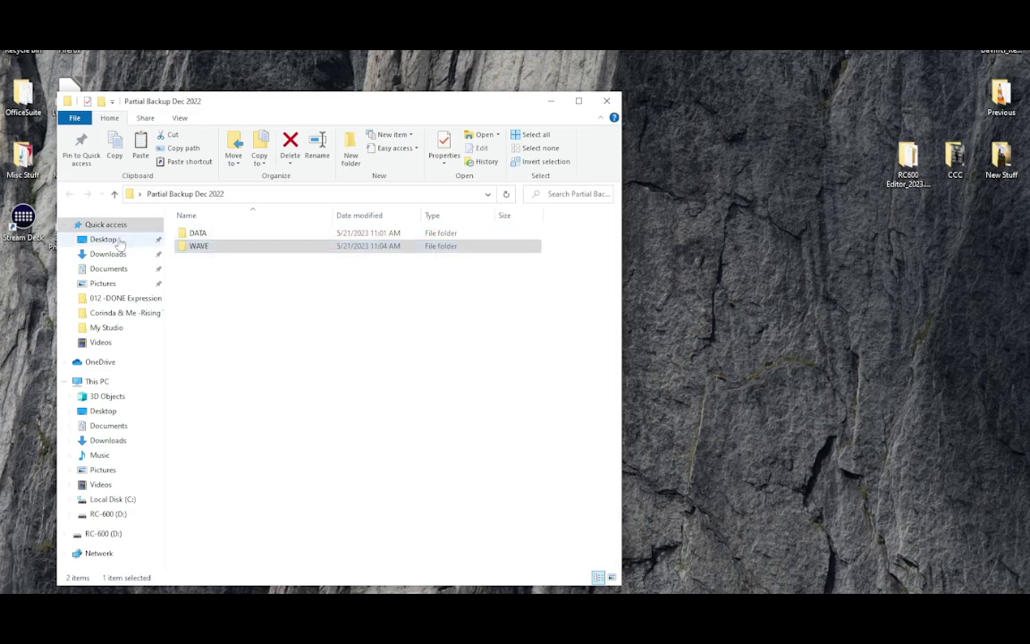
double_click(196, 246)
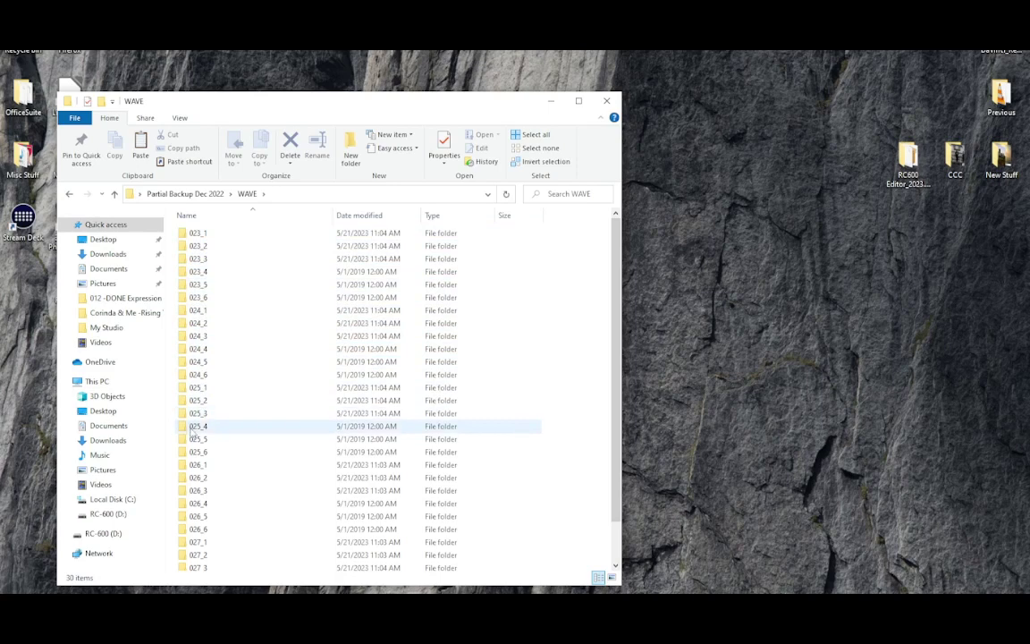
scroll(193, 402, down, 1)
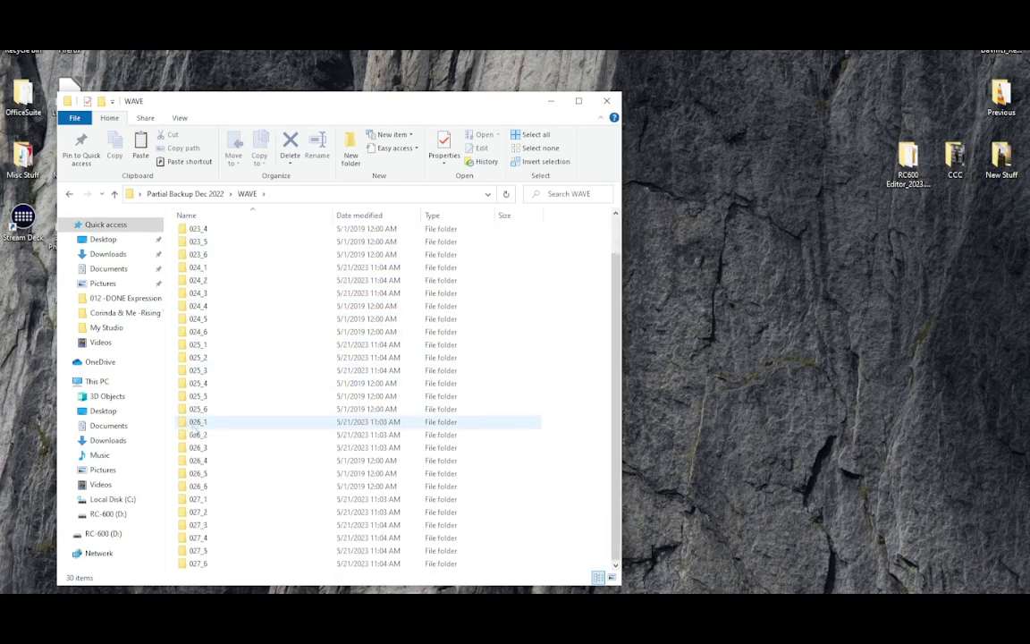
Step: Highlight the track folders 027_1 through 027_6 in the backup's WAVE folder and return to the start of the list
click(201, 499)
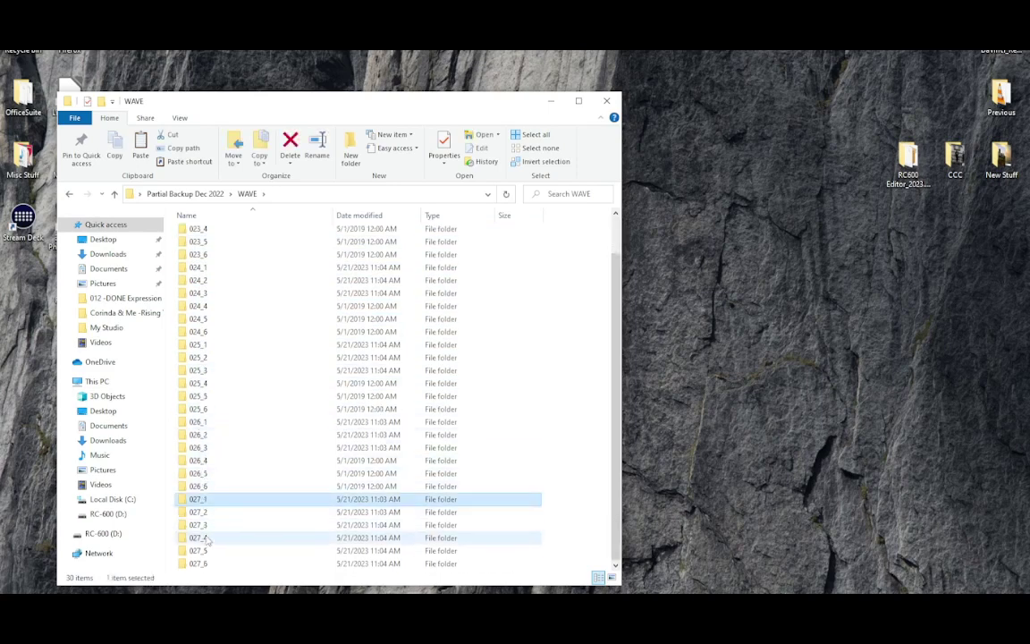
shift+click(201, 565)
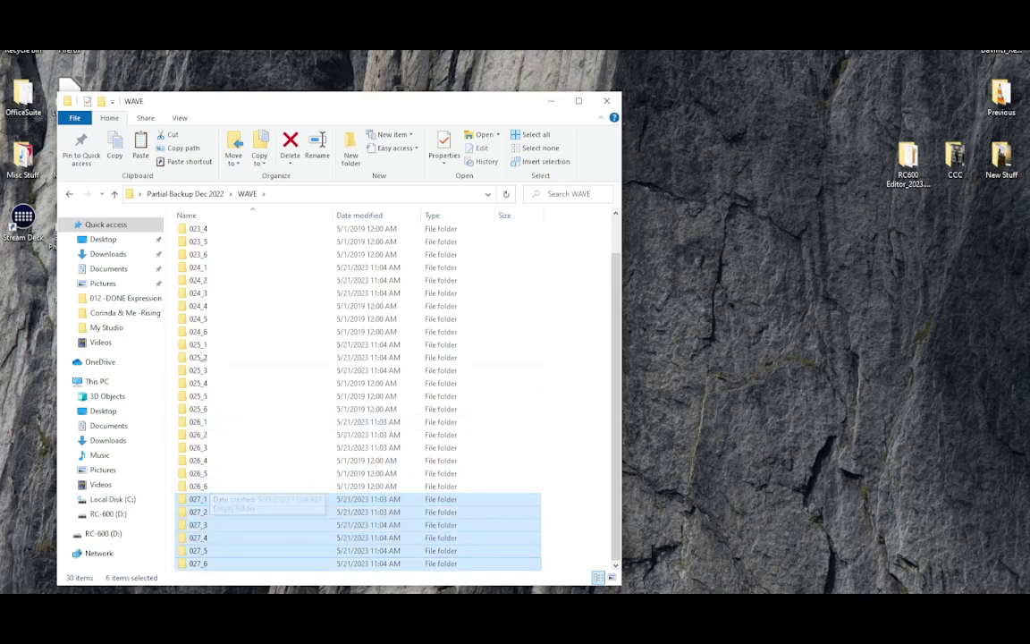
scroll(199, 336, up, 1)
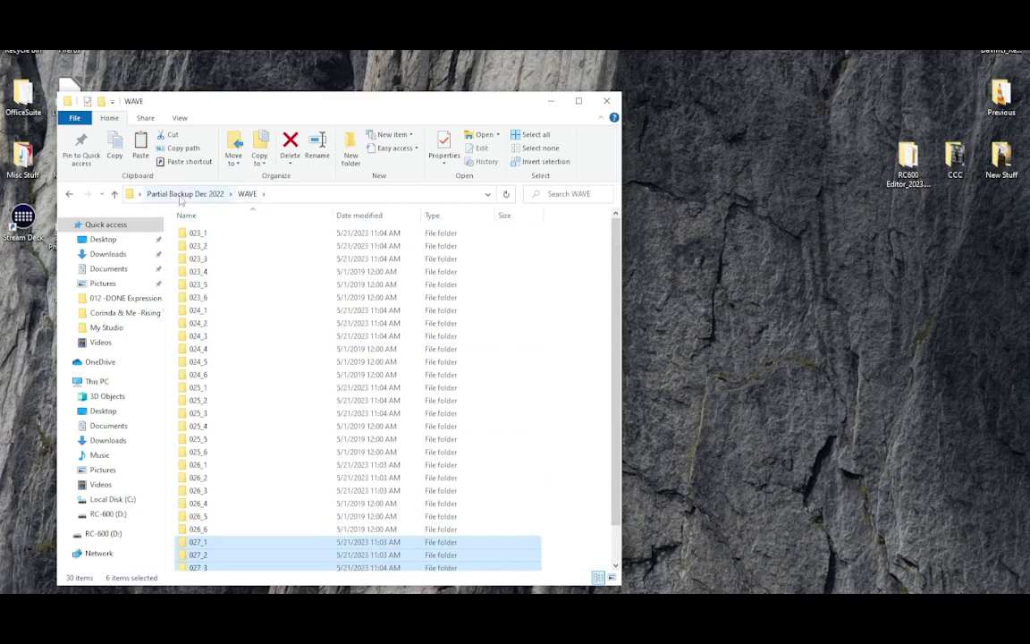
click(300, 302)
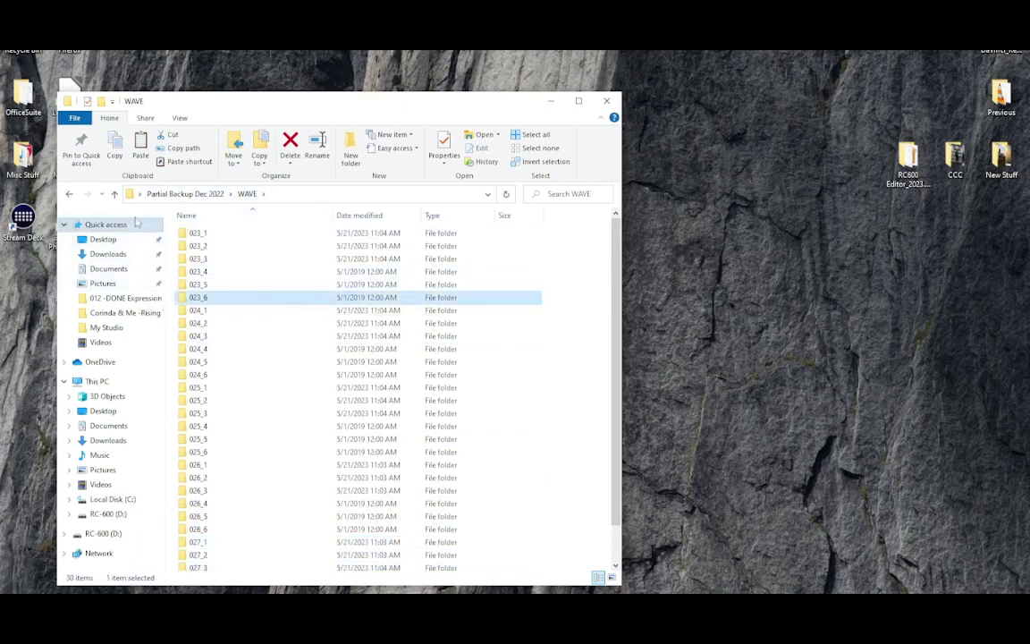
Step: Go up to the Partial Backup Dec 2022 folder and reopen its WAVE folder, two times in a row
click(208, 198)
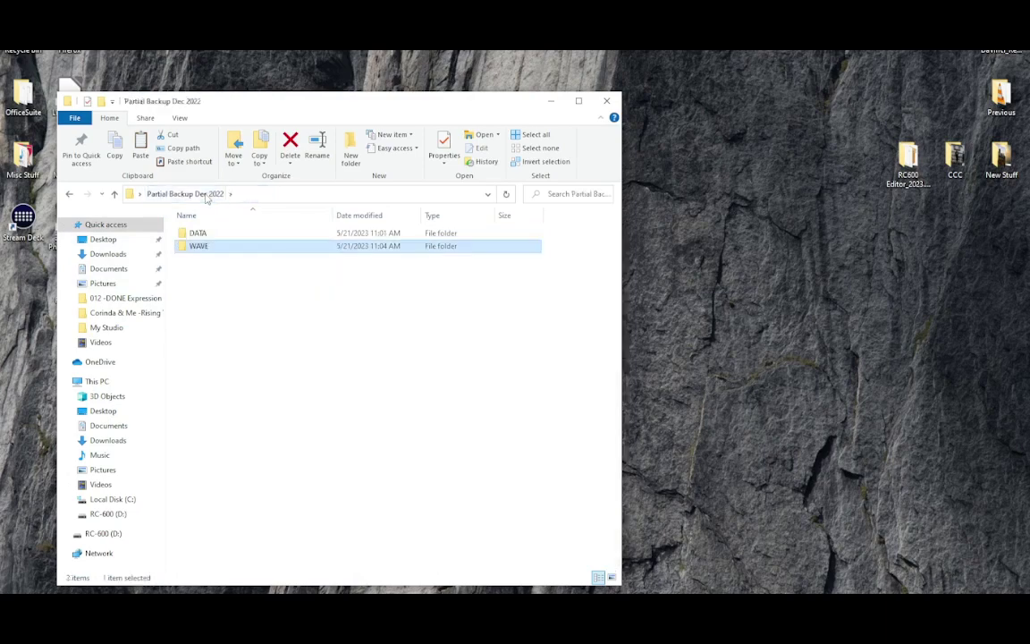
double_click(196, 247)
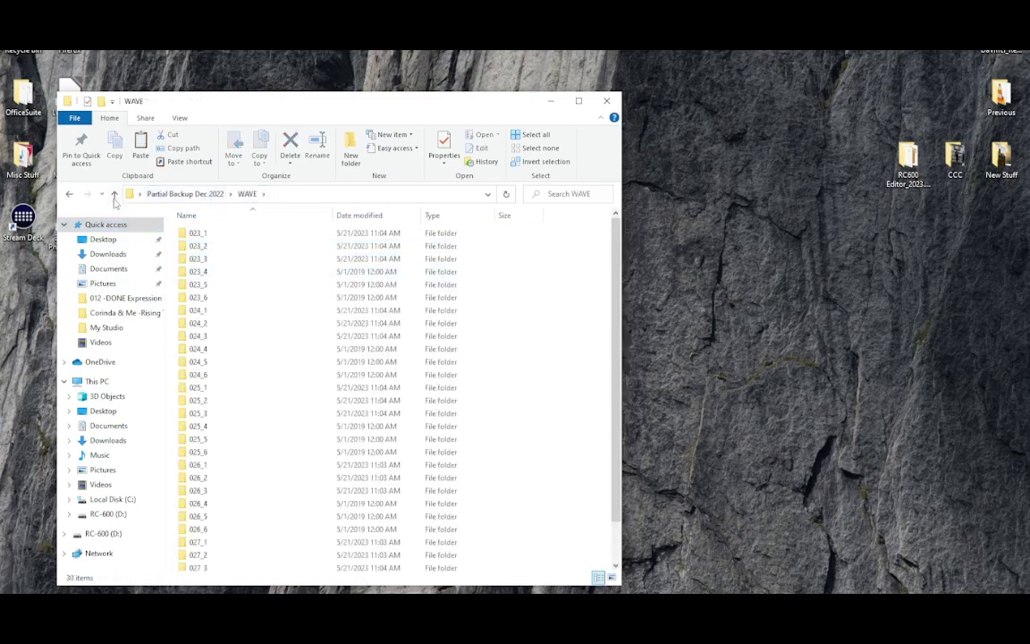
click(113, 194)
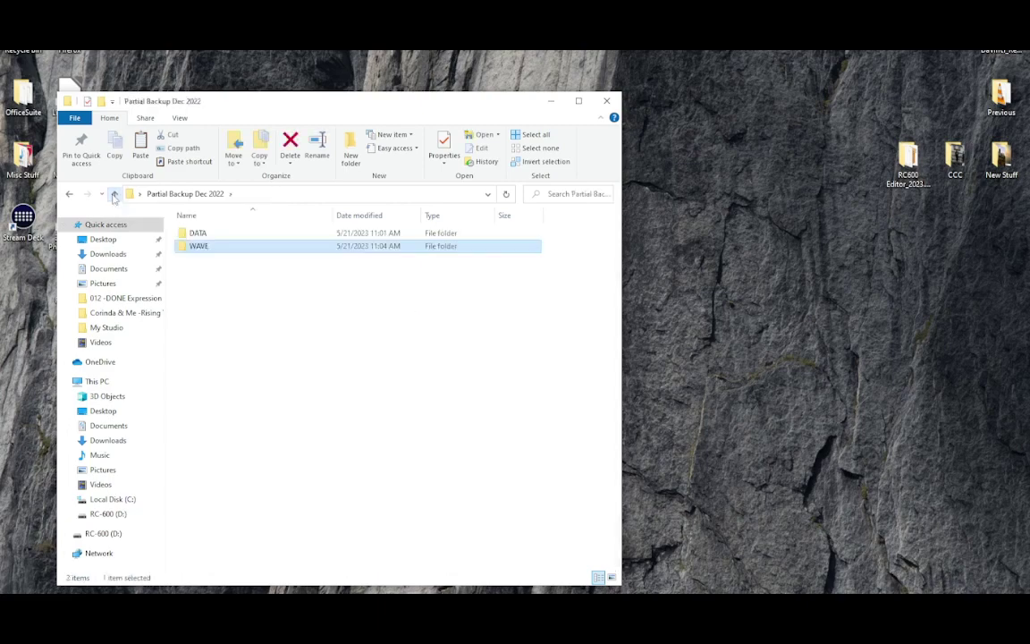
double_click(194, 248)
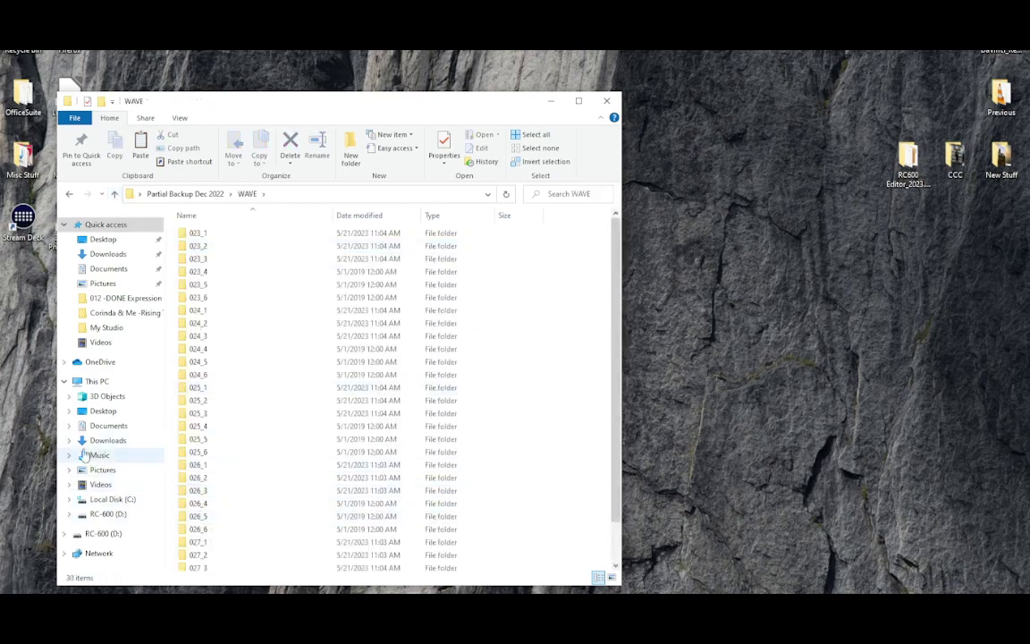
Step: Go through the Desktop to the DATA folder in Partial Backup Dec 2022, highlight all its memory files, and clear the selection
click(100, 242)
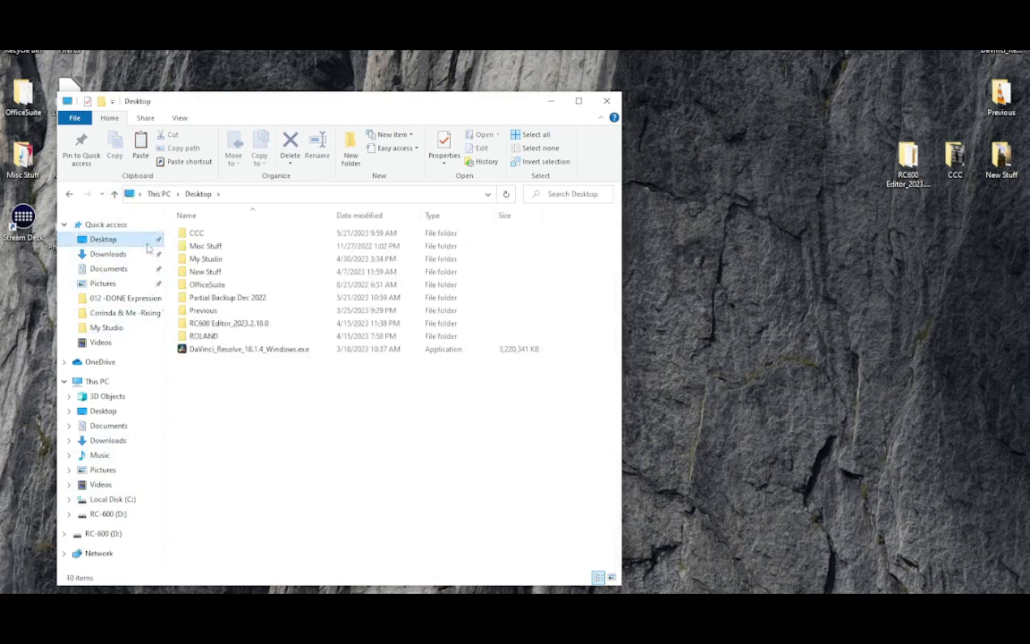
double_click(211, 298)
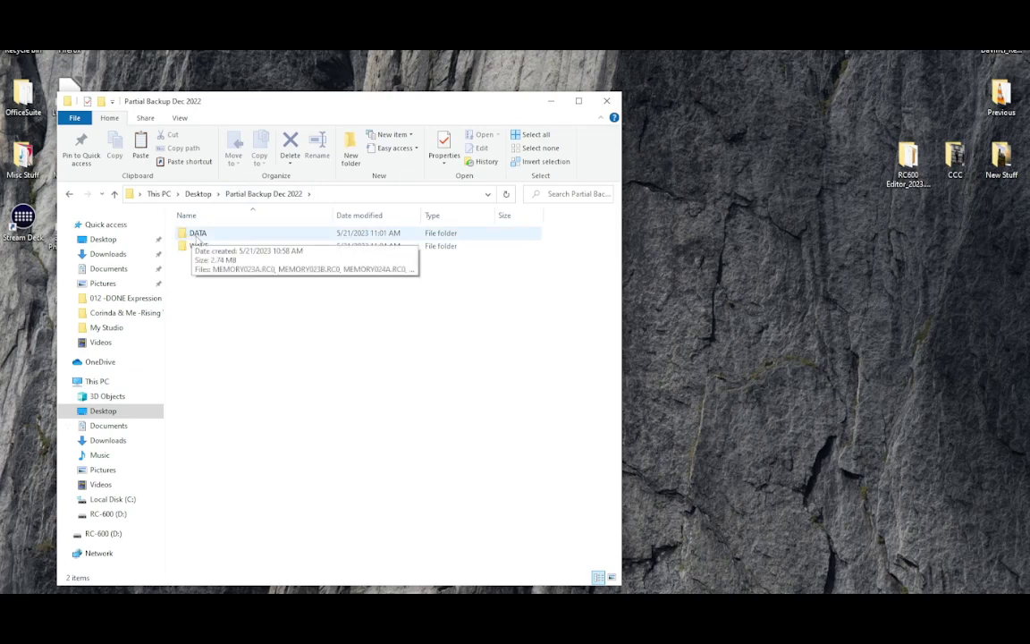
double_click(198, 233)
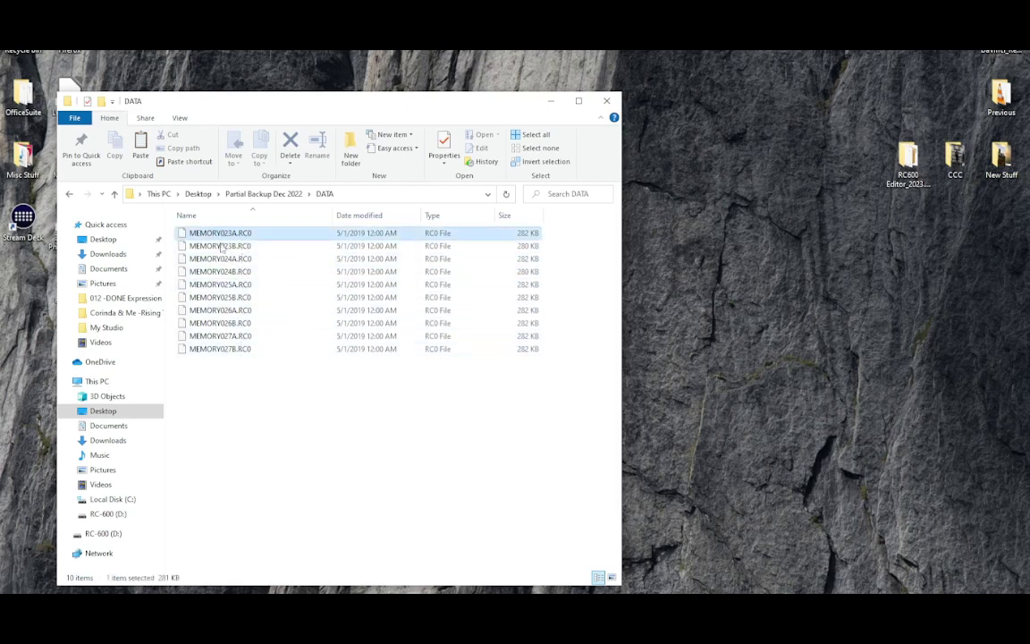
click(202, 234)
key(ctrl+a)
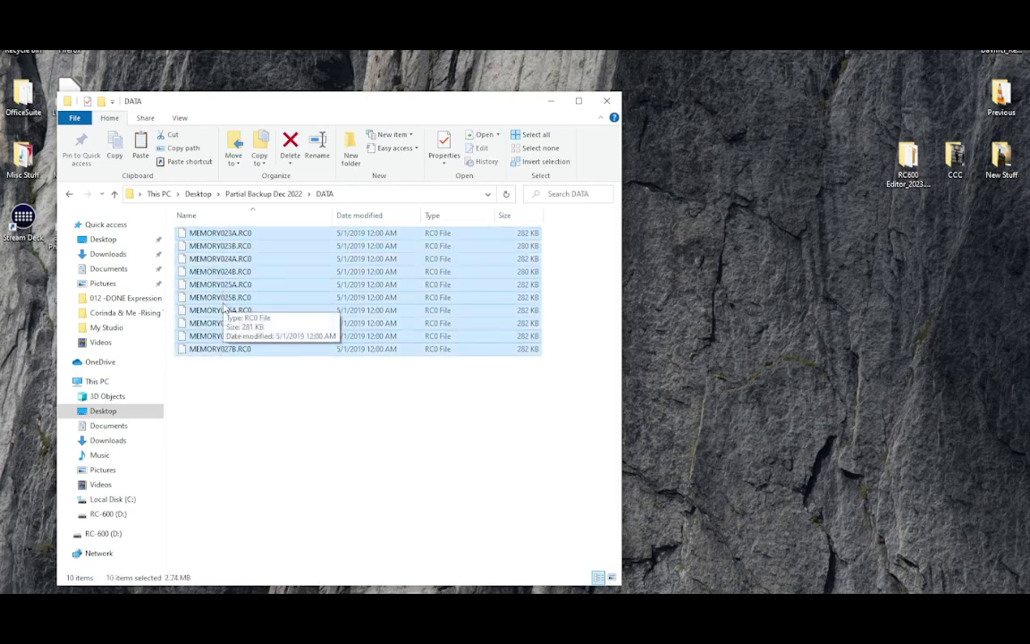
click(266, 405)
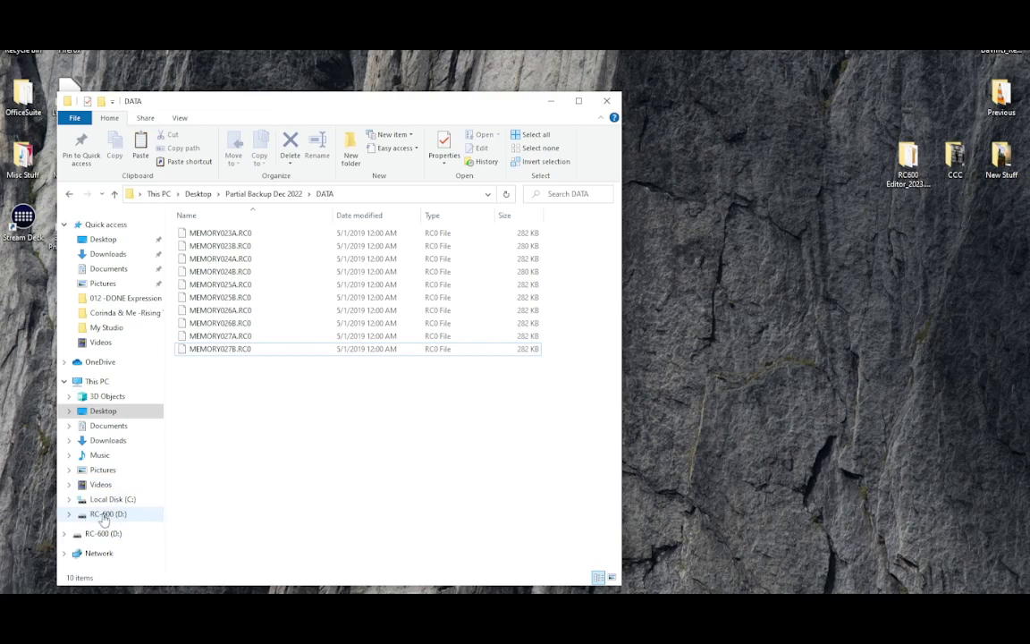
Step: Eject the RC-600 (D:) drive and select the Partial Backup Dec 2022 folder on the desktop
click(105, 514)
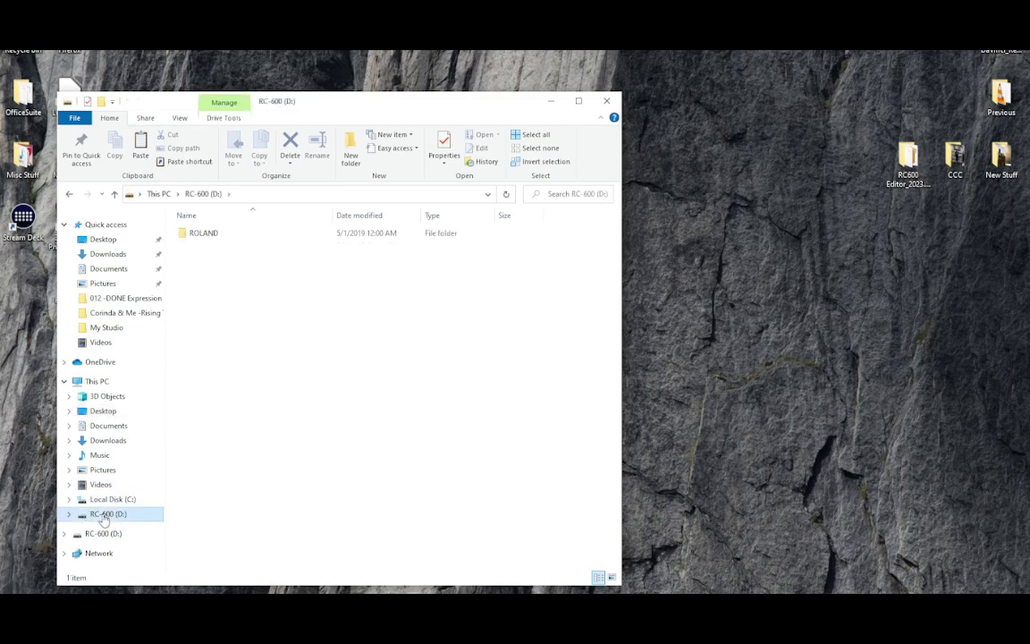
right_click(106, 517)
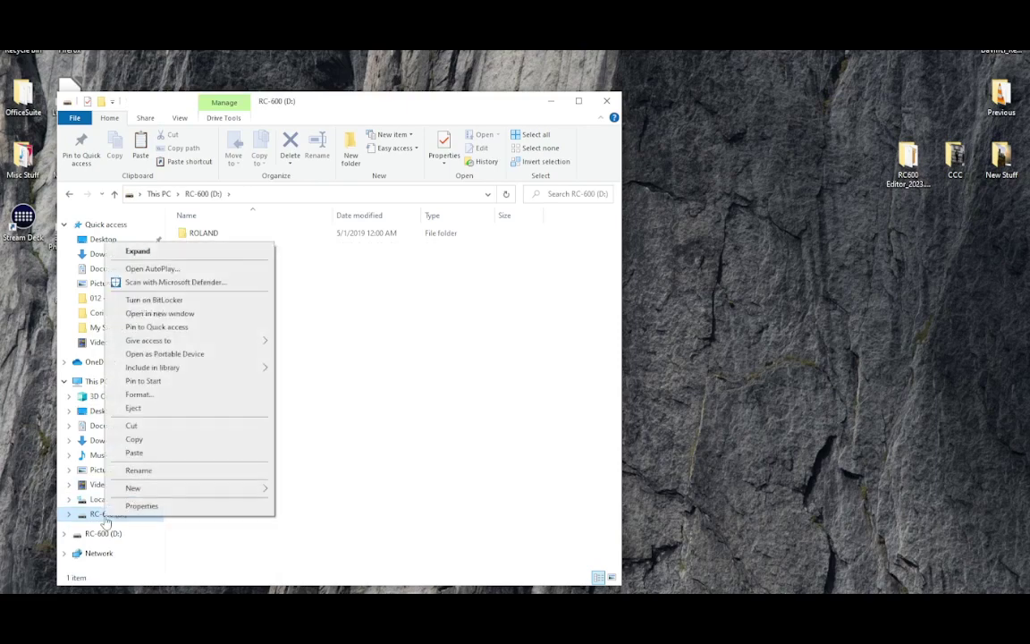
click(135, 409)
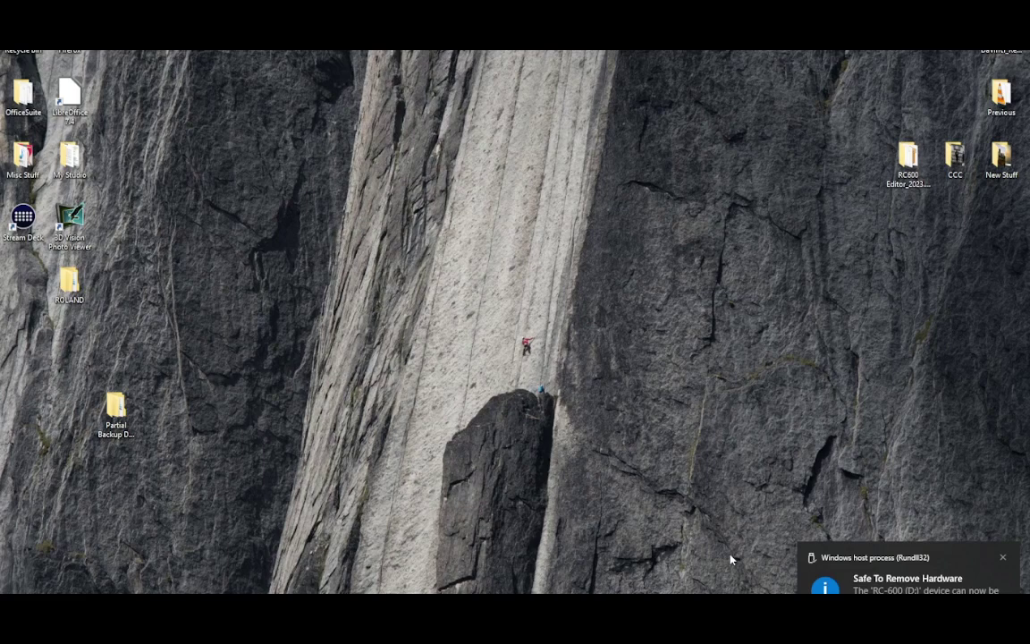
key(p)
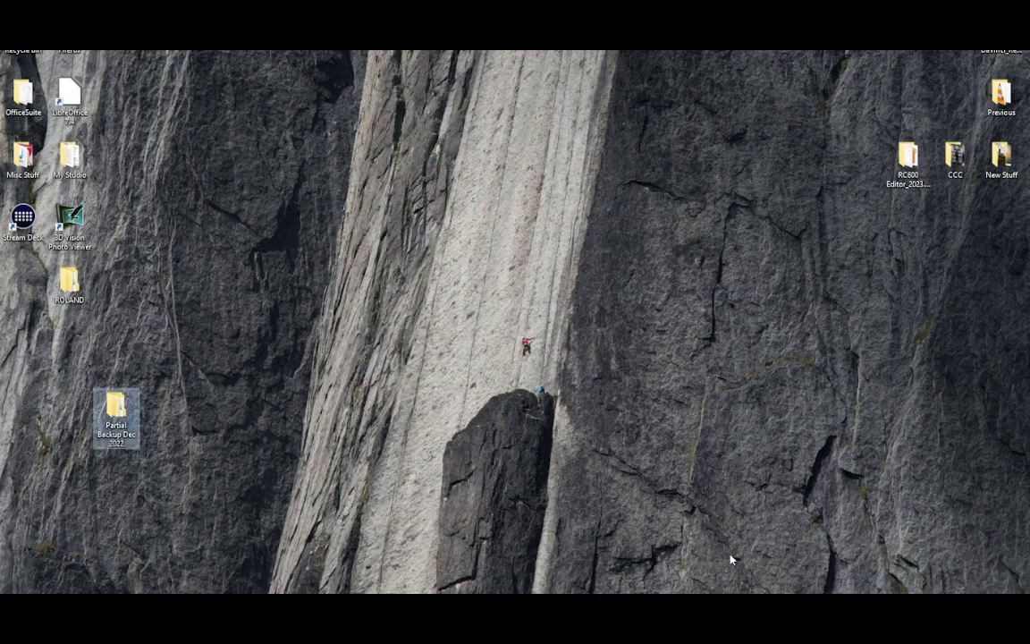